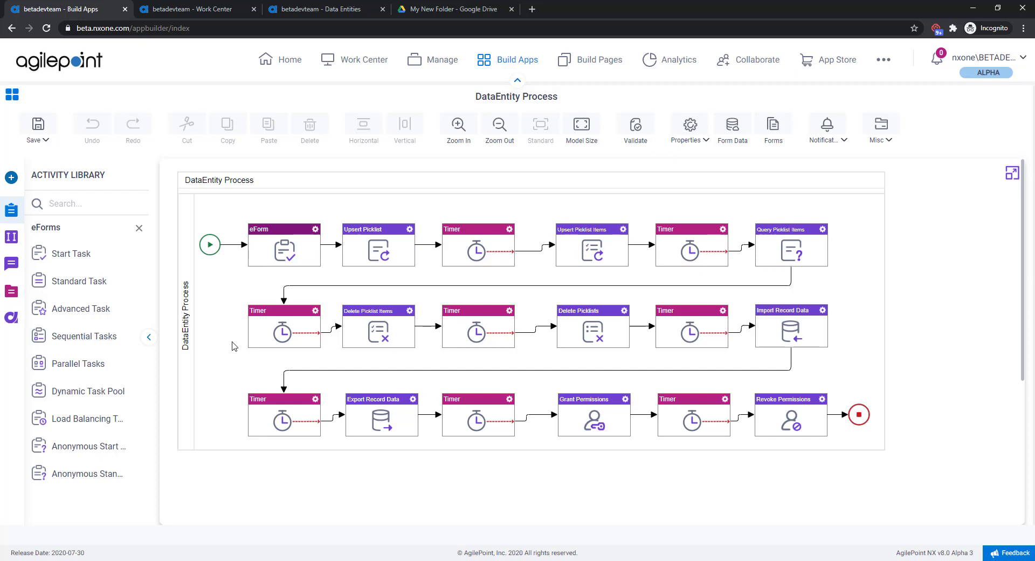
Step: Review the process's eForm from the Upsert Picklist Items page through Revoke Permission, then return to the process diagram
click(315, 230)
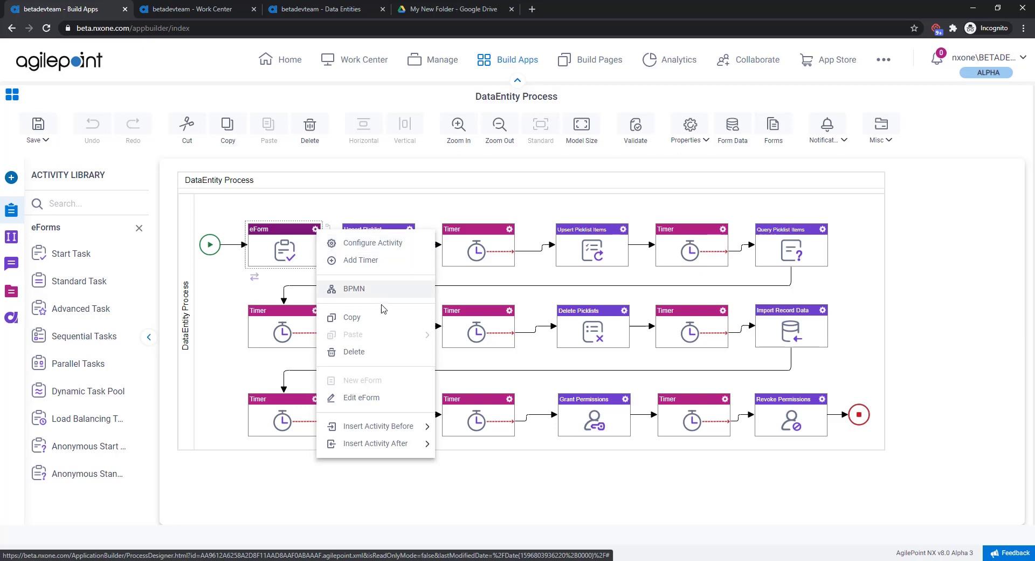
click(403, 397)
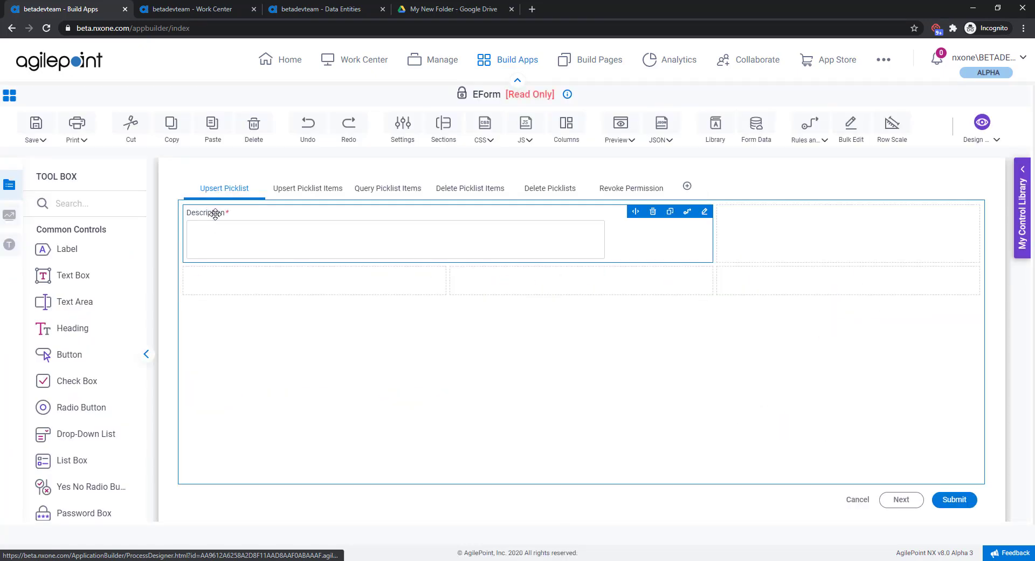
click(321, 191)
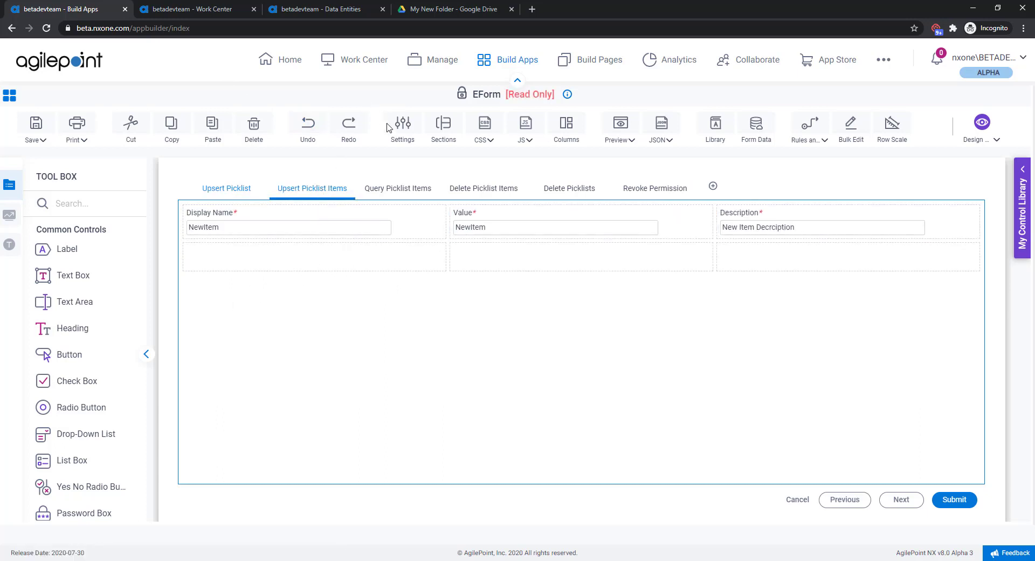
click(417, 190)
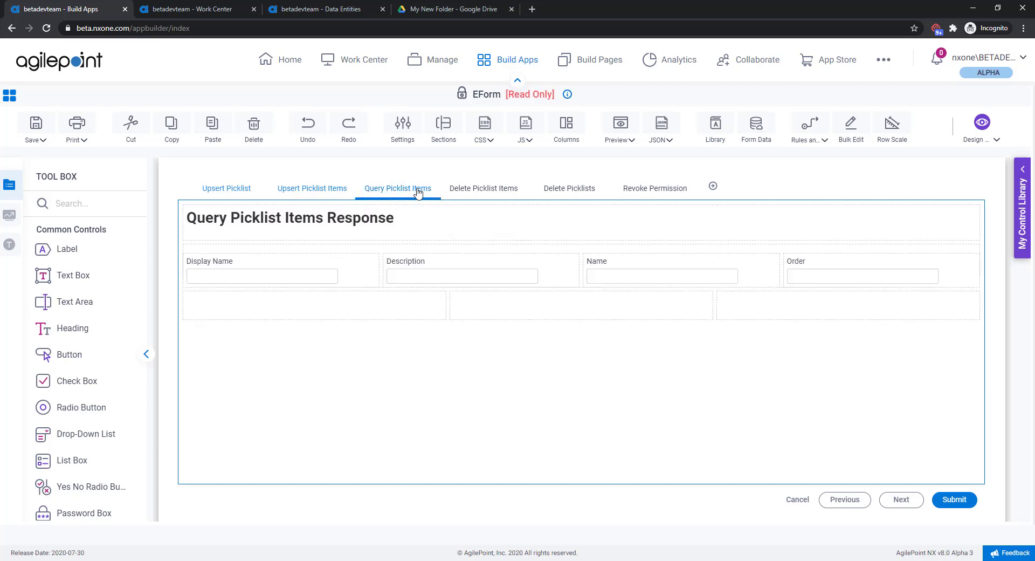
click(482, 200)
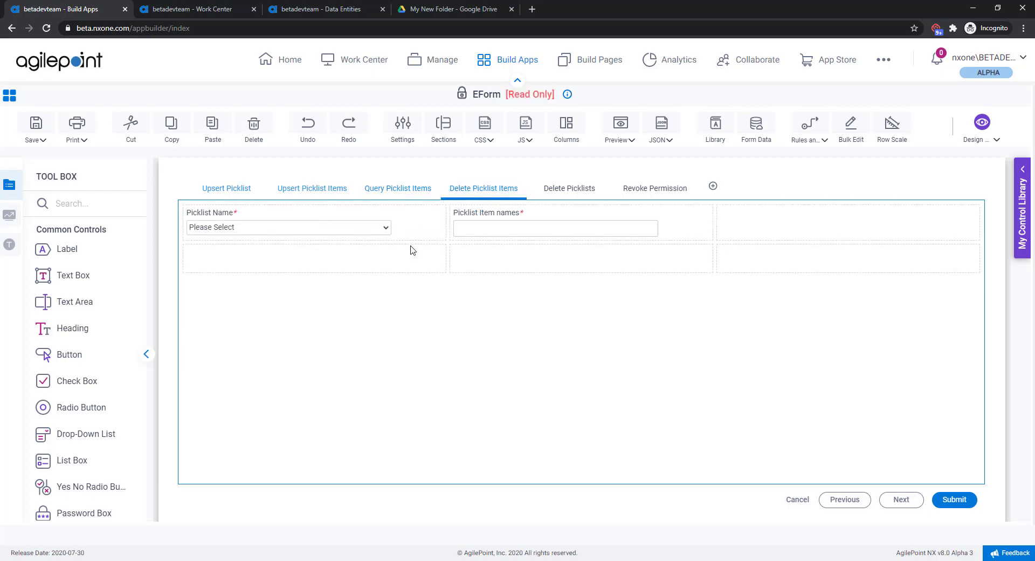
mouse_move(389, 231)
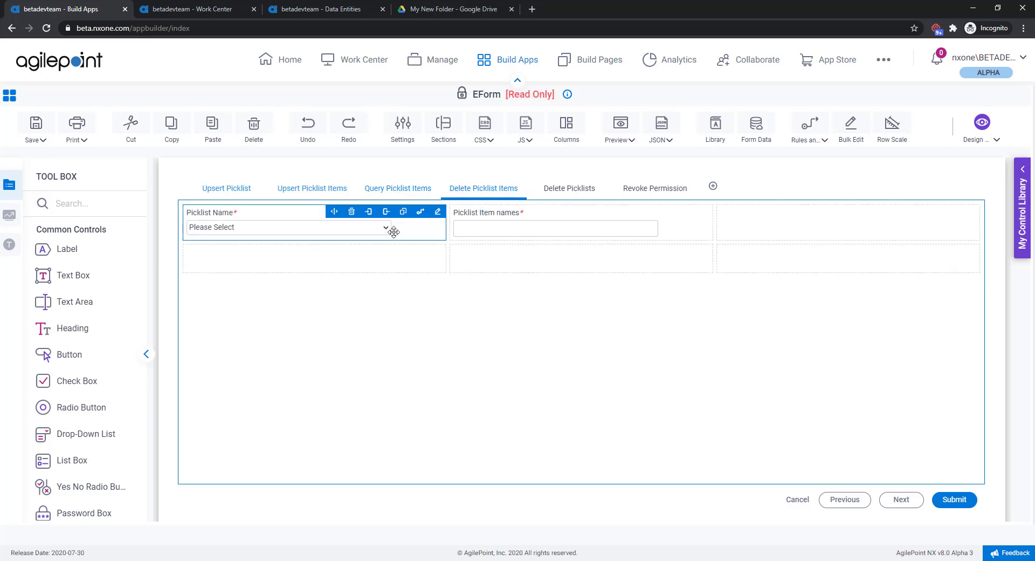
mouse_move(502, 233)
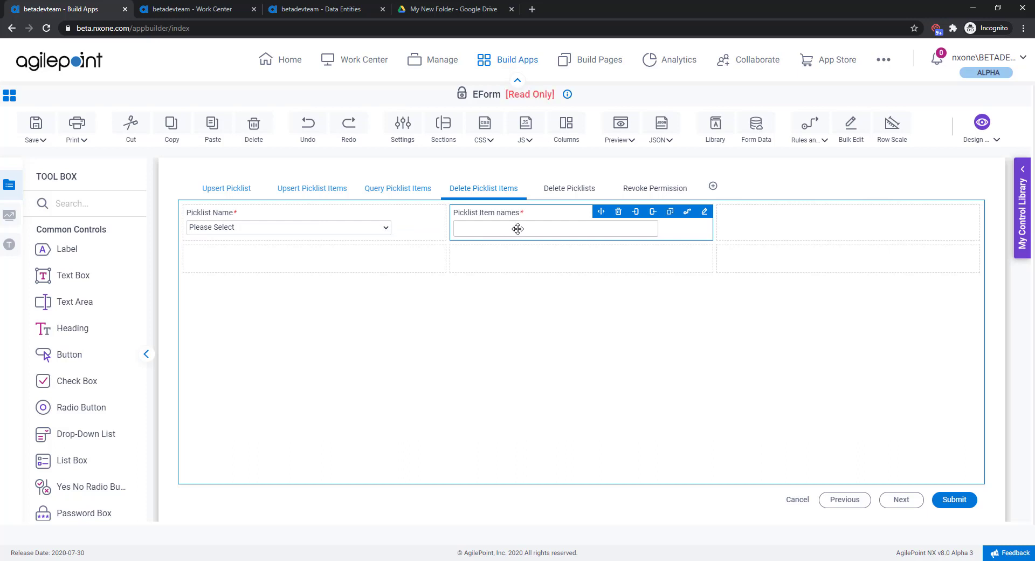
click(566, 198)
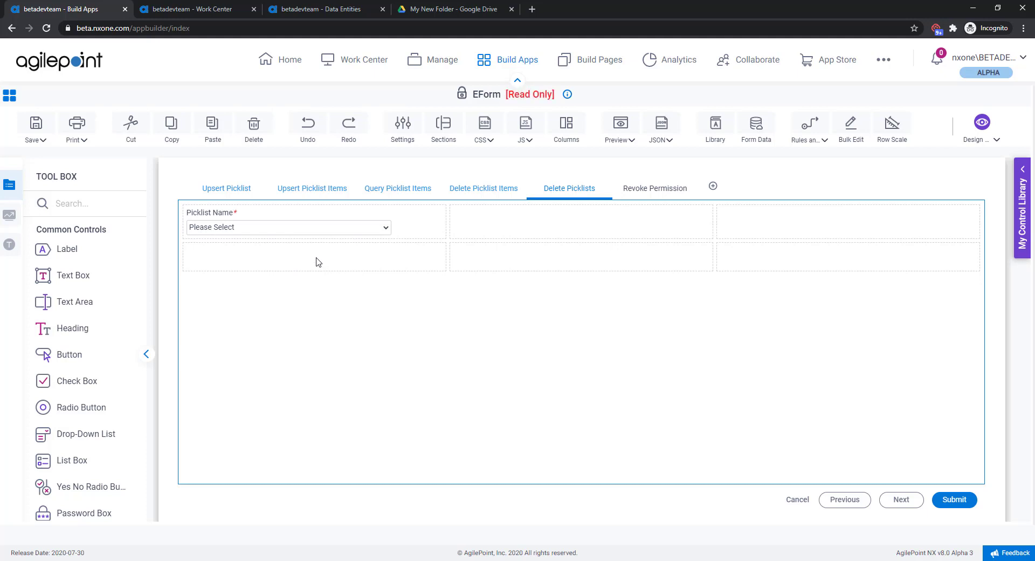
click(625, 200)
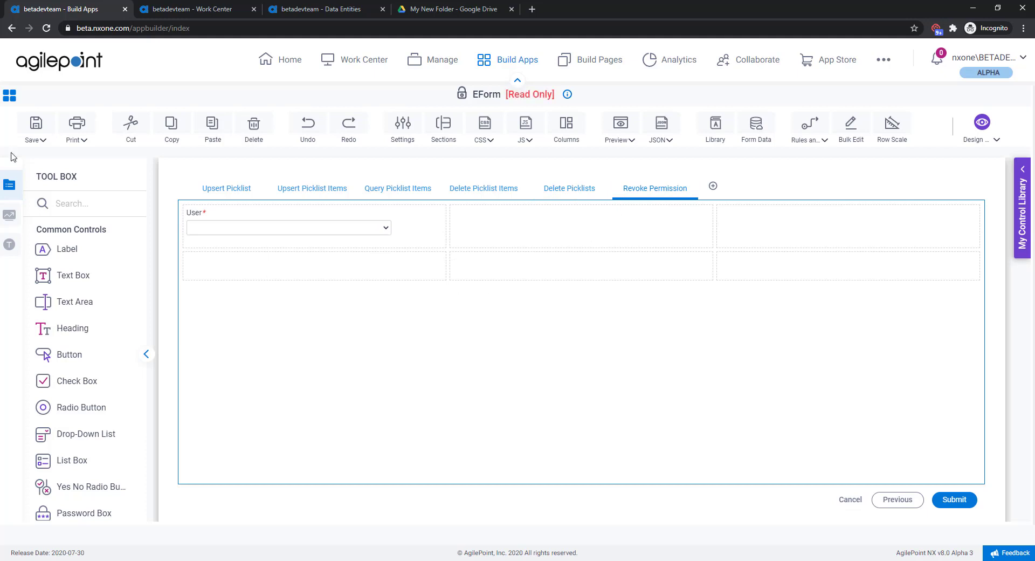
click(17, 100)
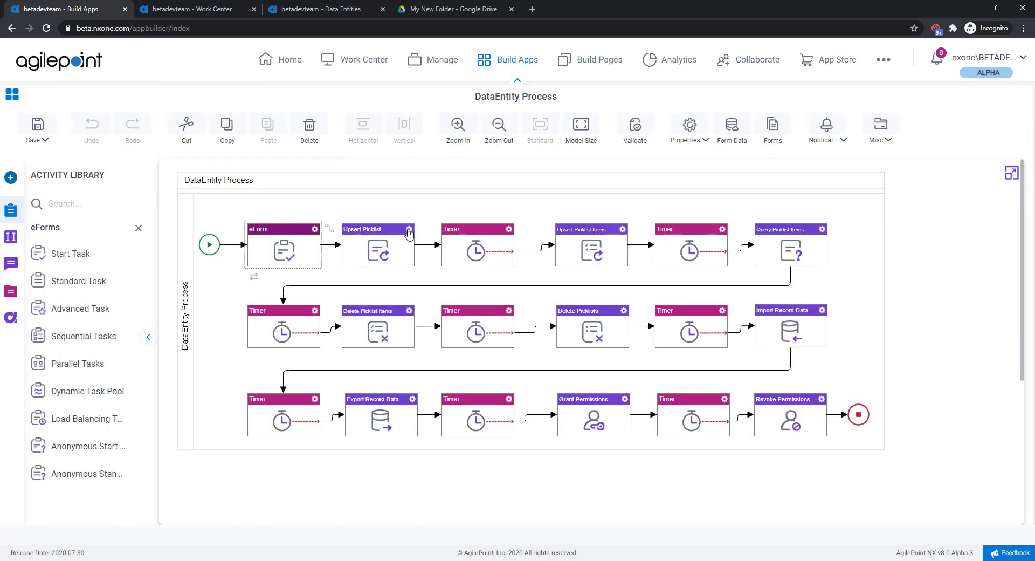
Step: Review the Upsert Picklist activity's picklist configuration and close it without changes
click(408, 230)
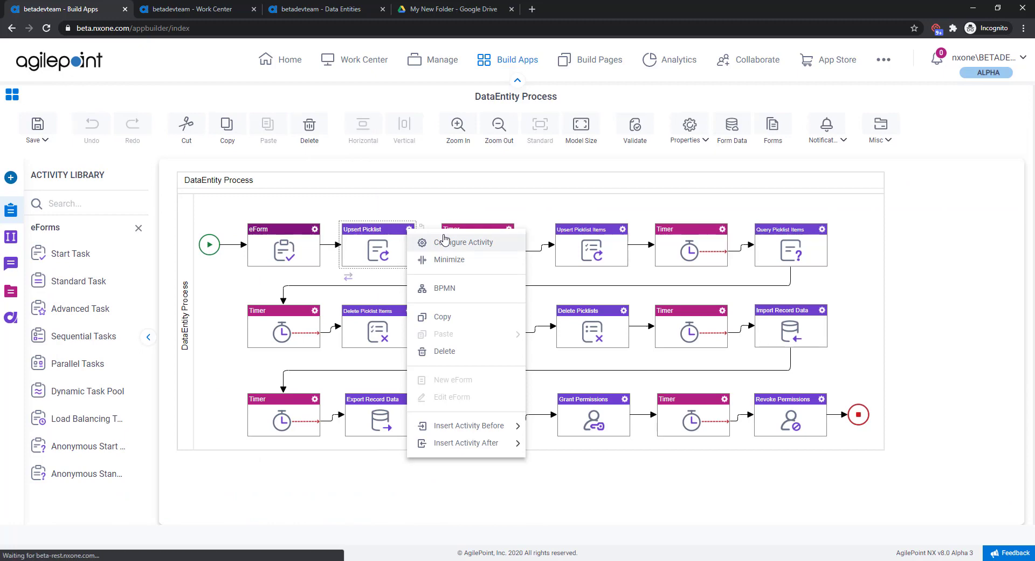
click(445, 240)
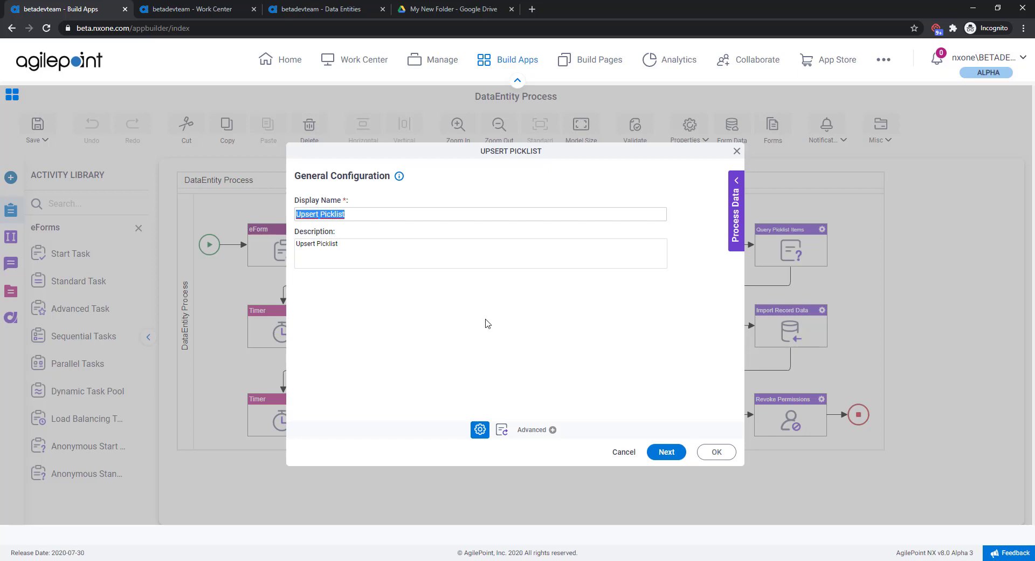
click(501, 434)
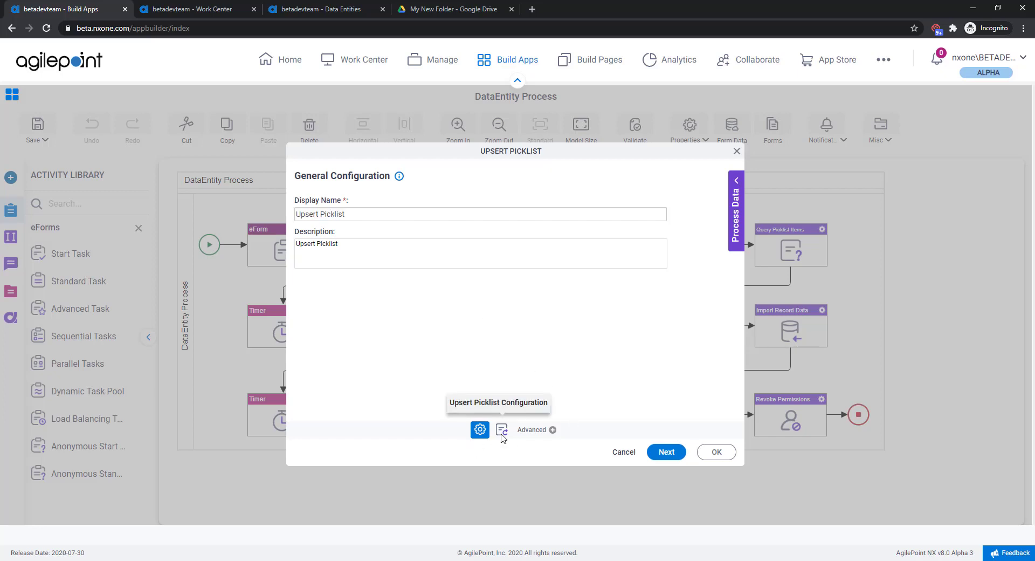
click(501, 431)
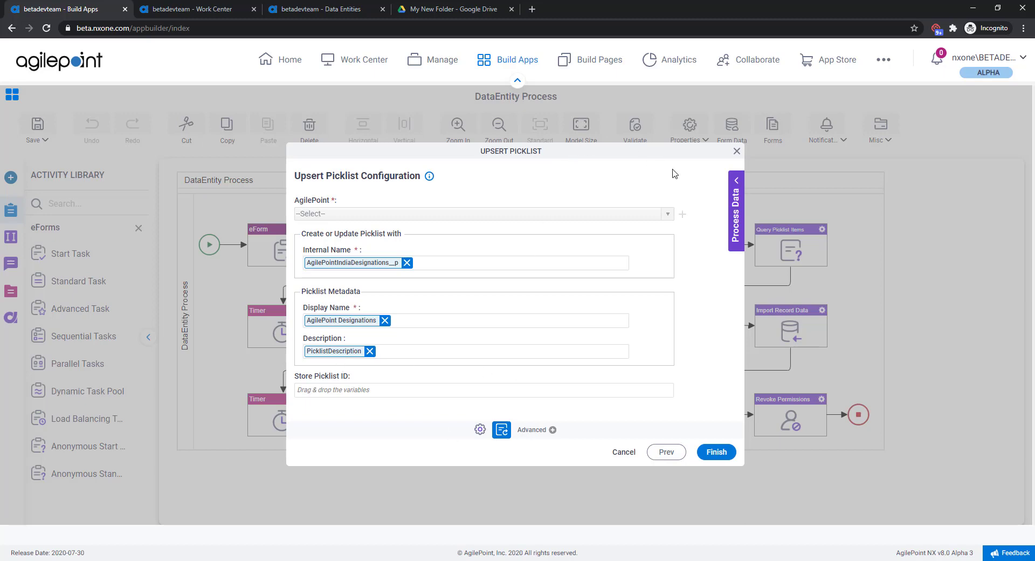
click(734, 151)
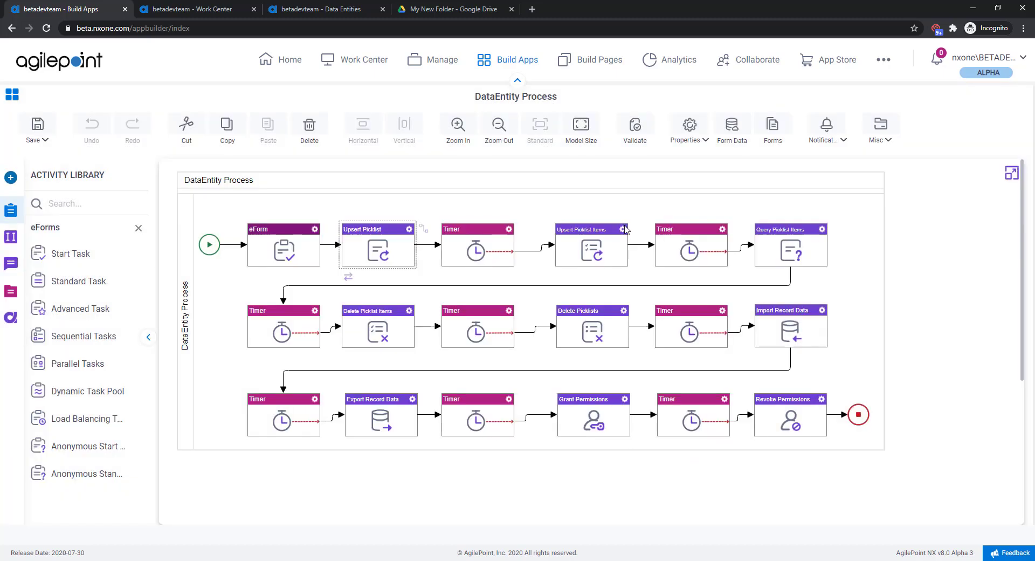
Step: Review the Upsert Picklist Items activity's configuration and its request mapping, then close it without changes
click(623, 229)
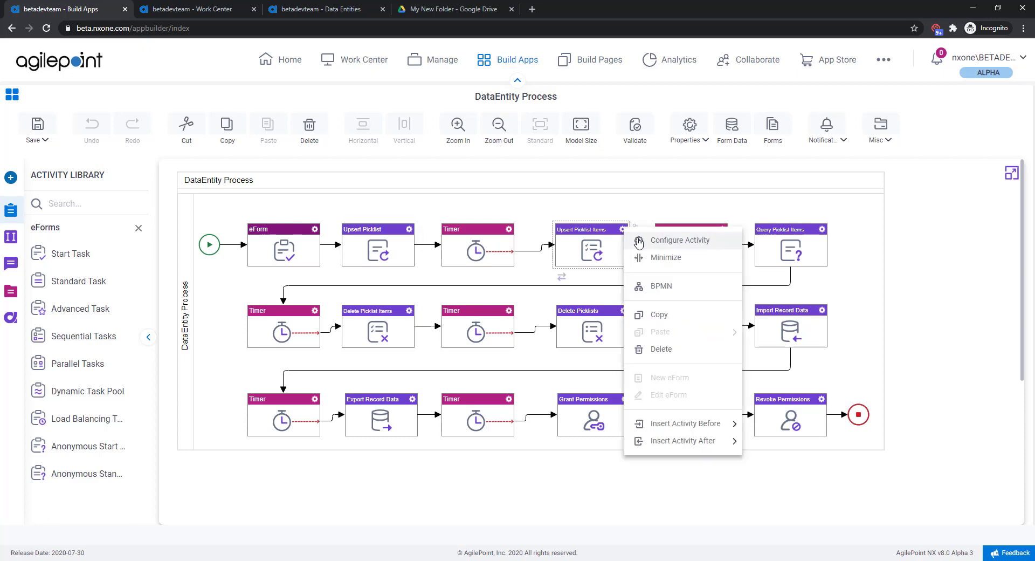
click(639, 242)
click(501, 429)
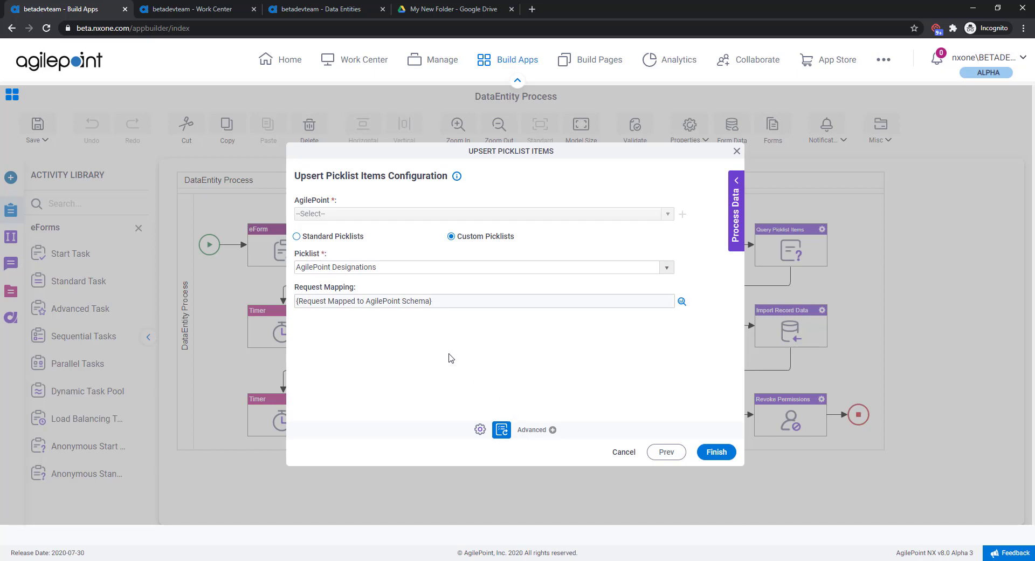
click(682, 301)
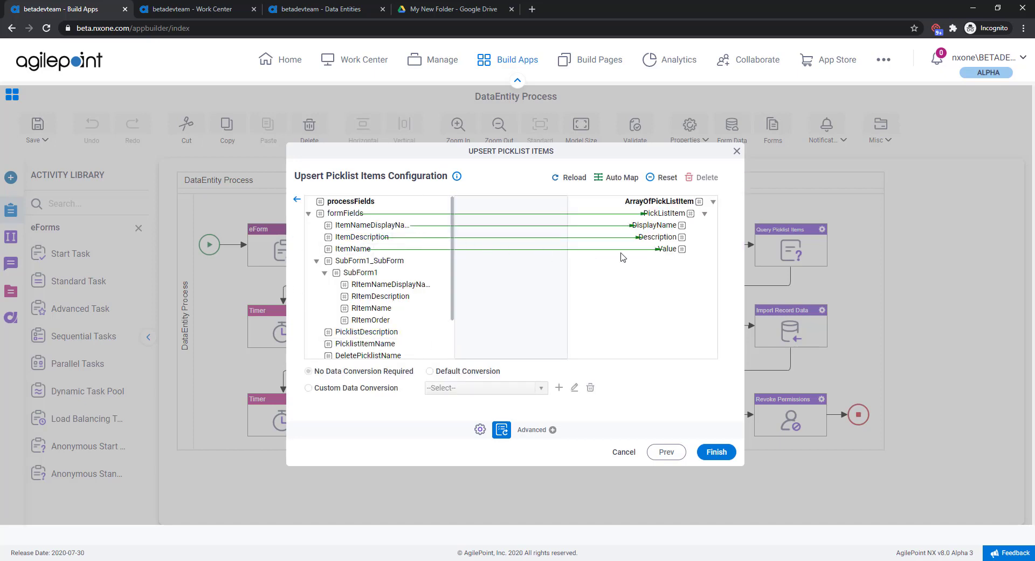
click(736, 152)
click(736, 152)
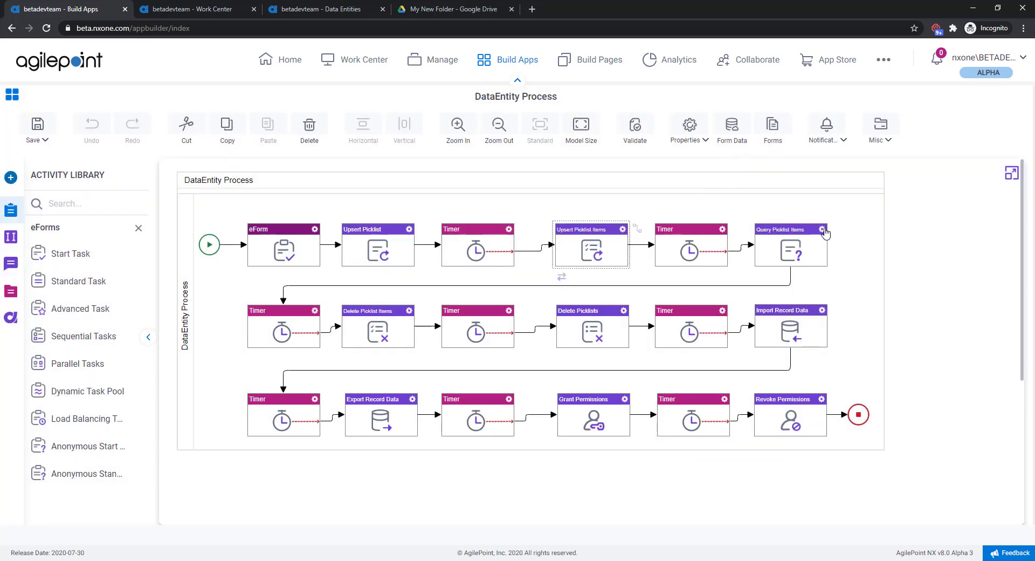
Step: Review the Query Picklist Items activity's configuration and its response mapping, then close it without changes
click(821, 229)
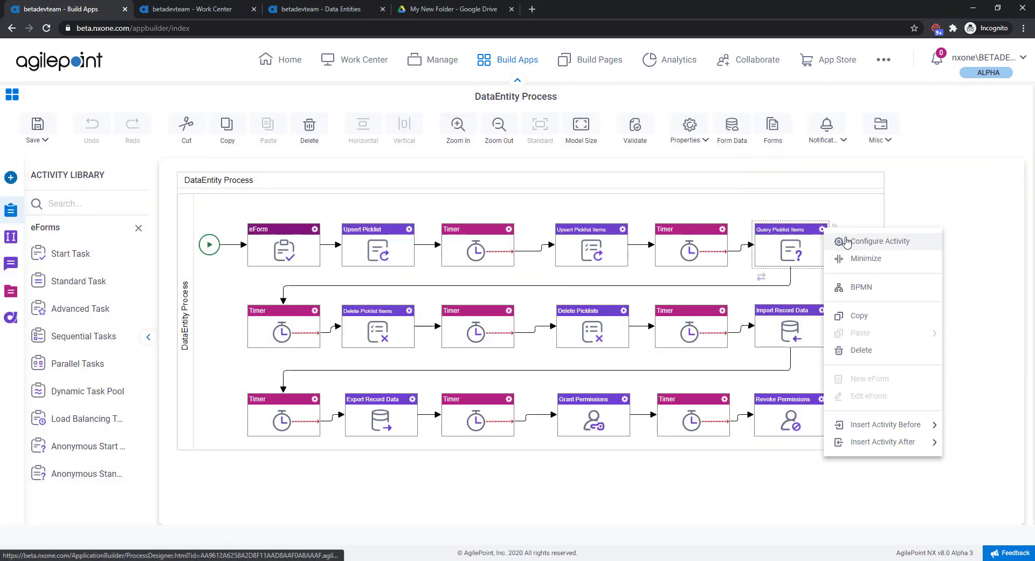
click(846, 240)
click(503, 429)
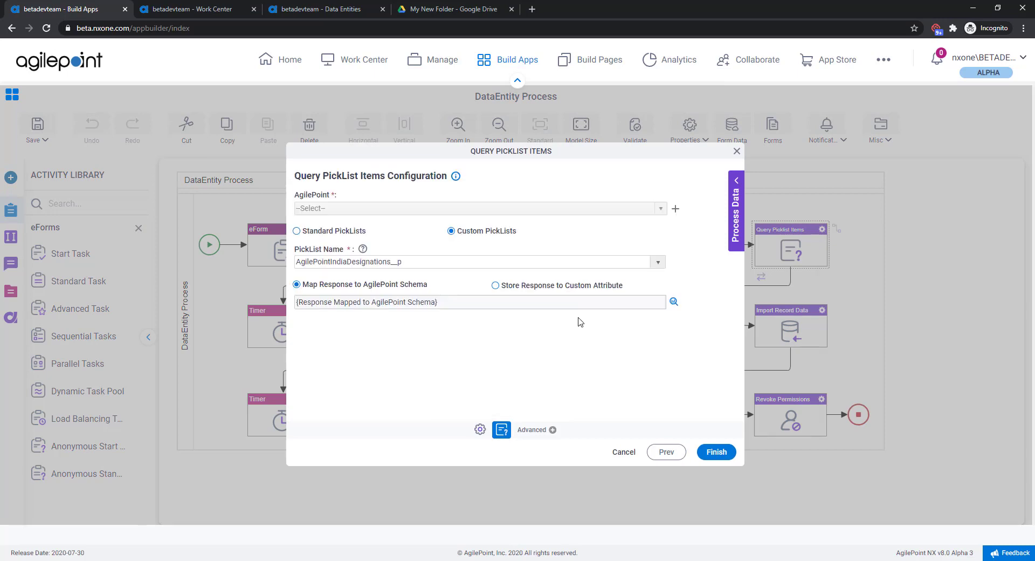
click(673, 302)
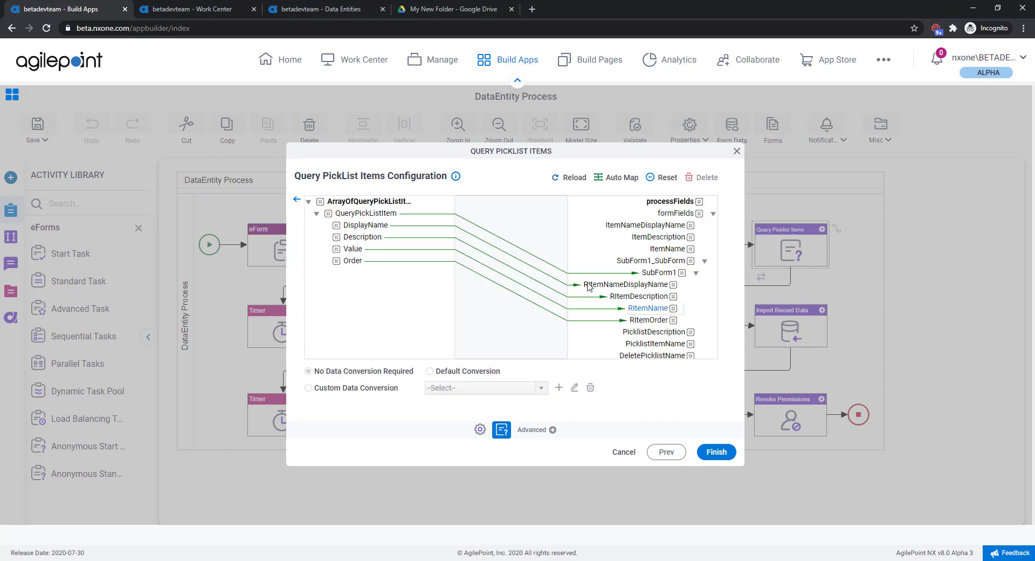
click(297, 199)
click(736, 151)
Step: Review the Delete Picklist Items activity's picklist name and item name settings, then close it without changes
click(409, 311)
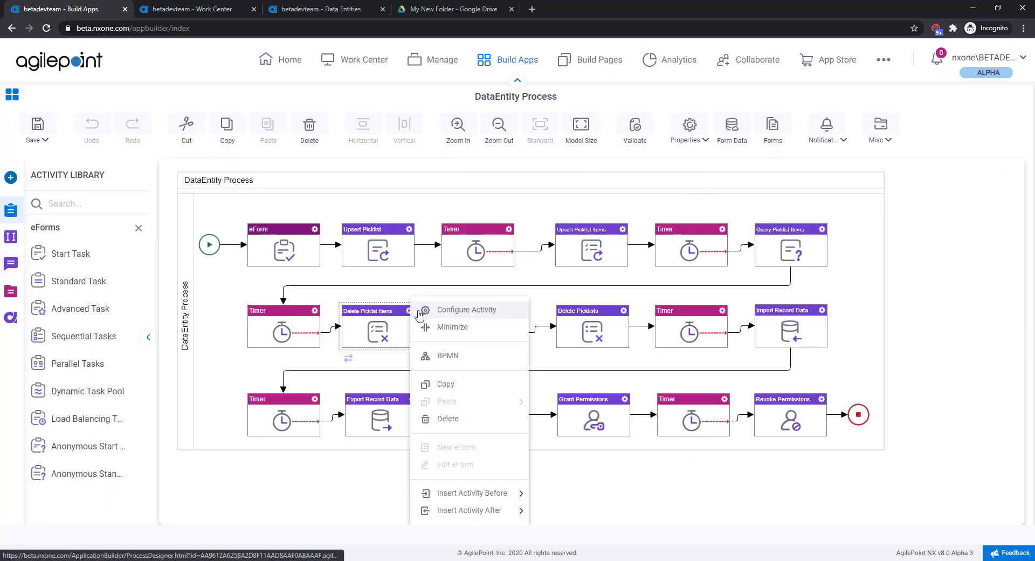
click(452, 309)
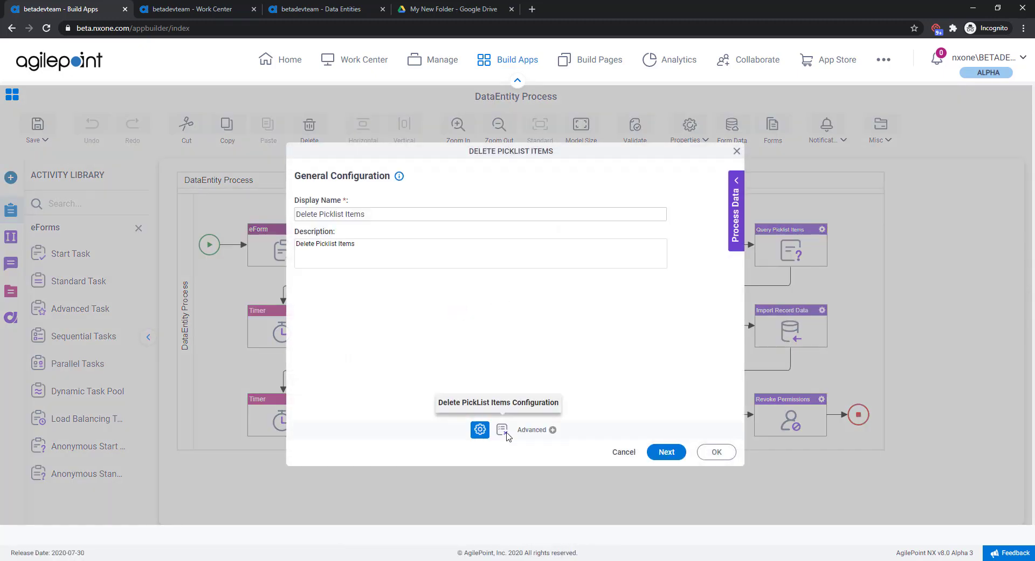
click(502, 429)
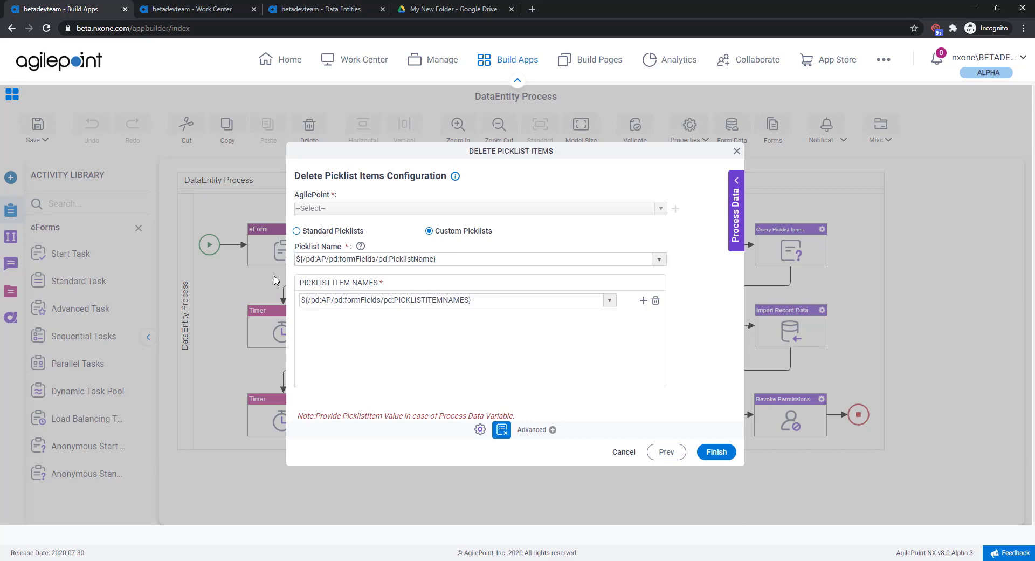
click(737, 153)
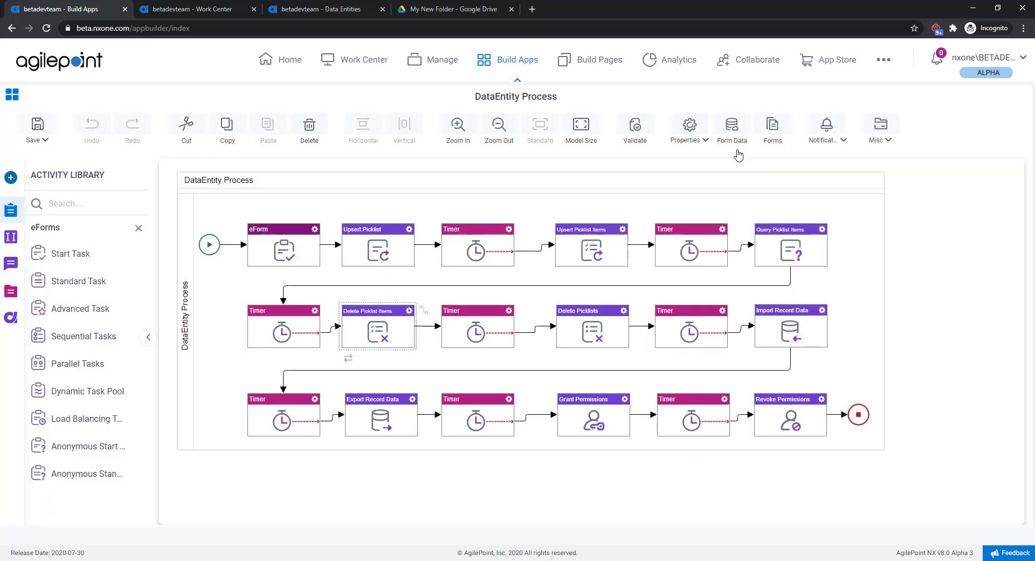
Step: Review the Delete Picklists activity's picklist names configuration and close it without changes
click(623, 310)
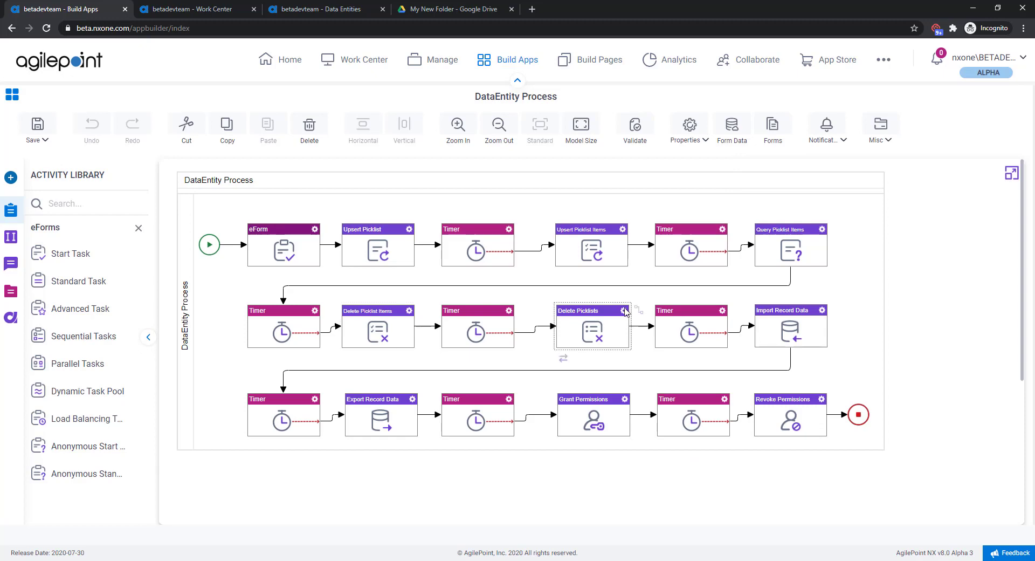
click(653, 312)
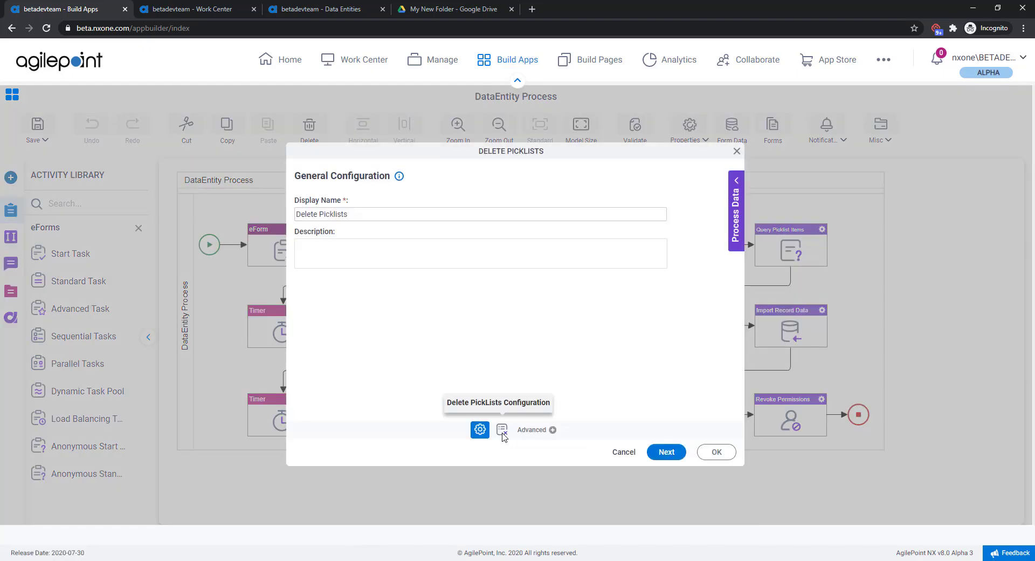
click(503, 431)
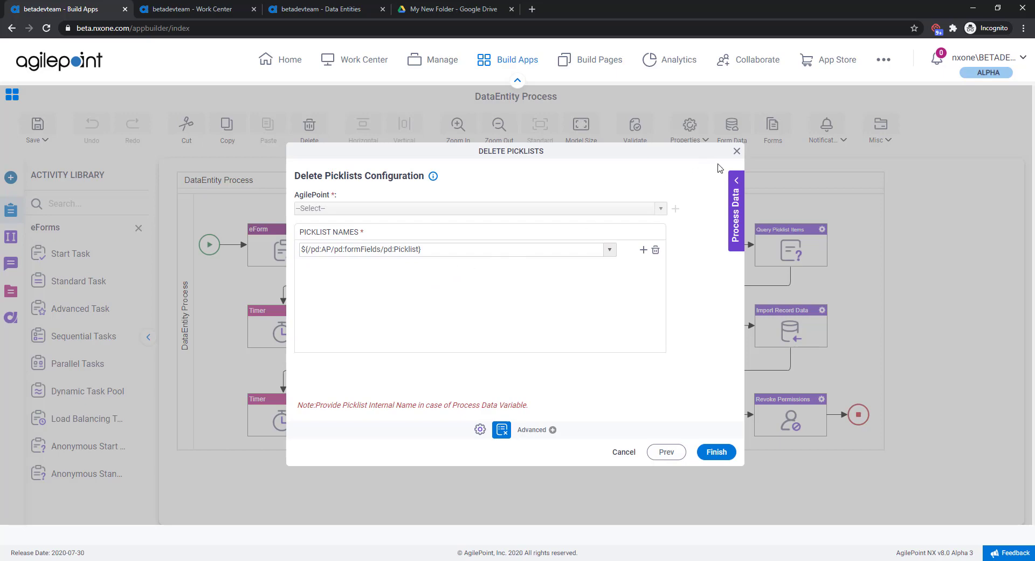
click(736, 151)
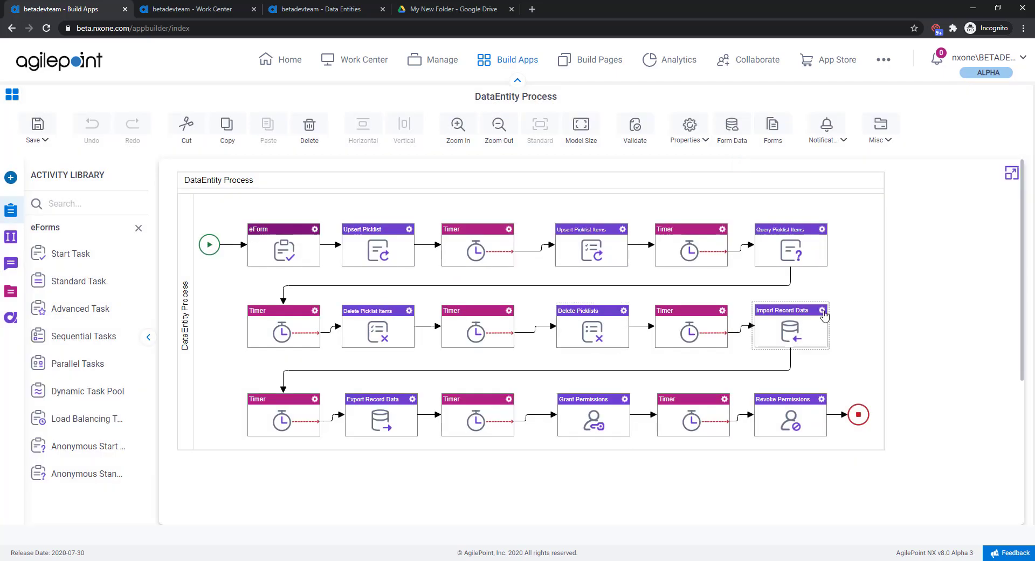
Step: Review the Import Record Data activity's source repository, source file path and target entity settings
click(824, 315)
click(857, 305)
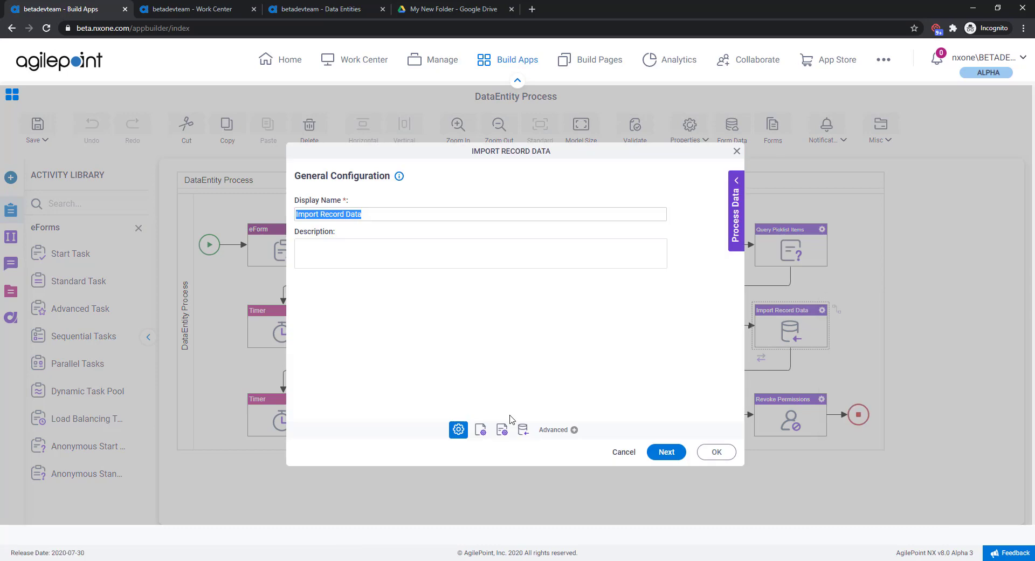
click(480, 430)
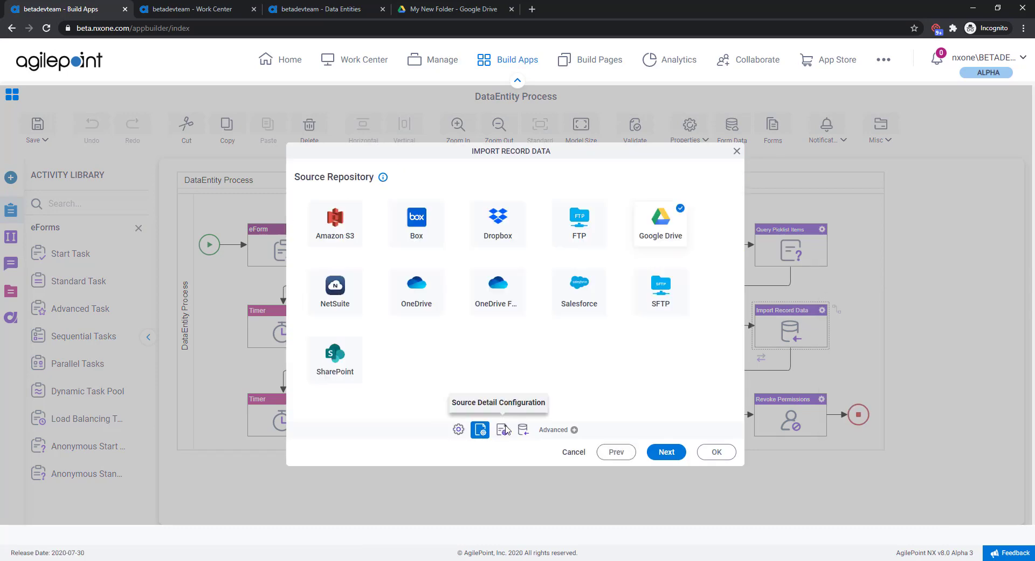
click(503, 429)
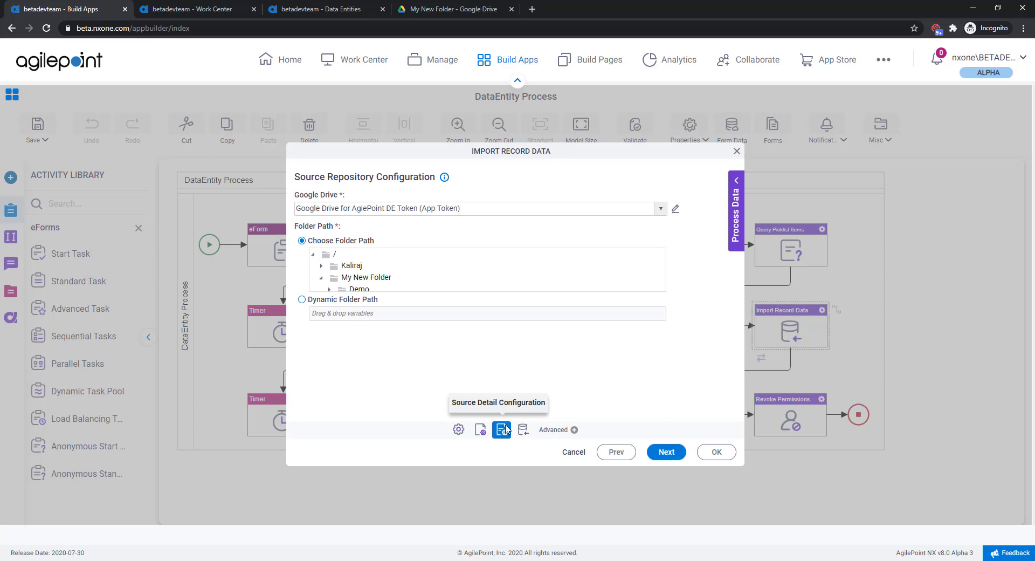
click(667, 451)
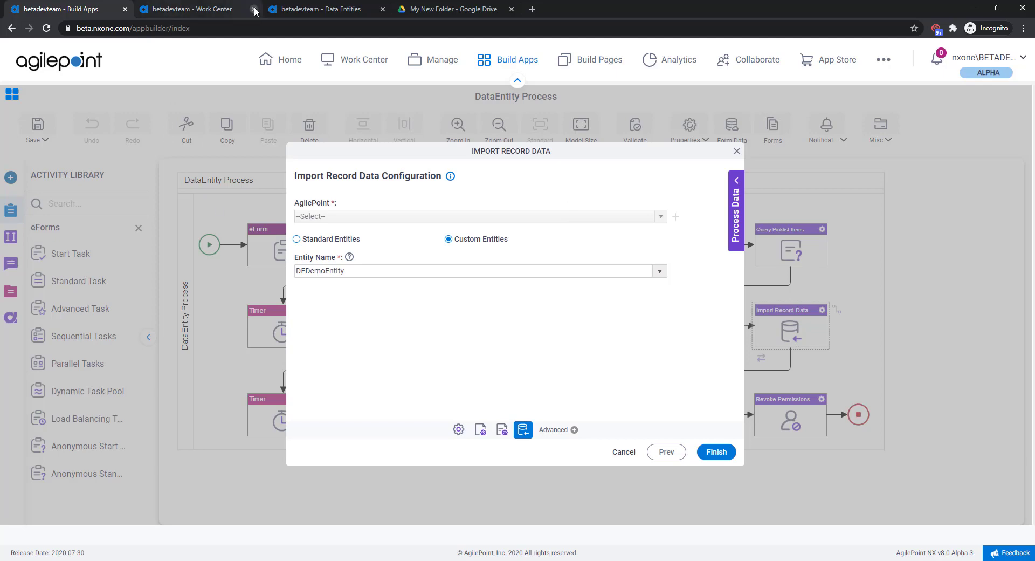
Step: Switch to Data Entities and view the data records of the DEDemoEntity entity
click(304, 8)
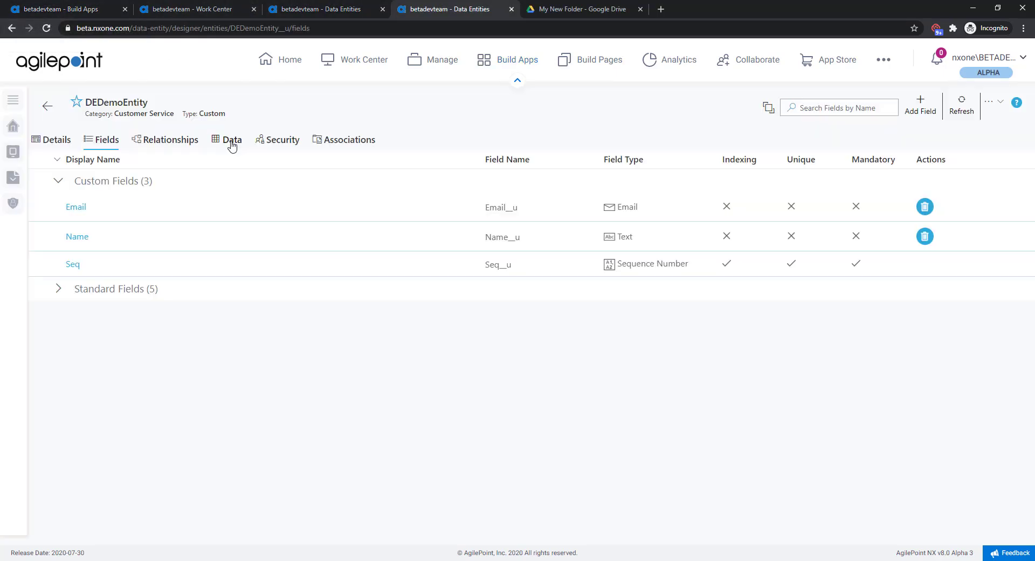
click(227, 139)
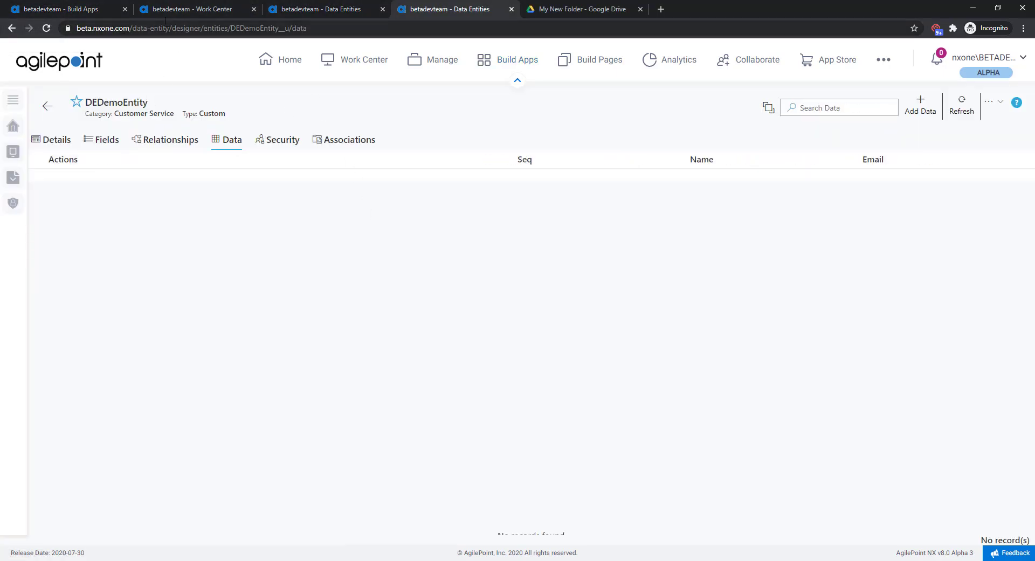
Step: Review the Export Record Data activity's target repository, folder path and entity export settings, then close it without changes
click(93, 9)
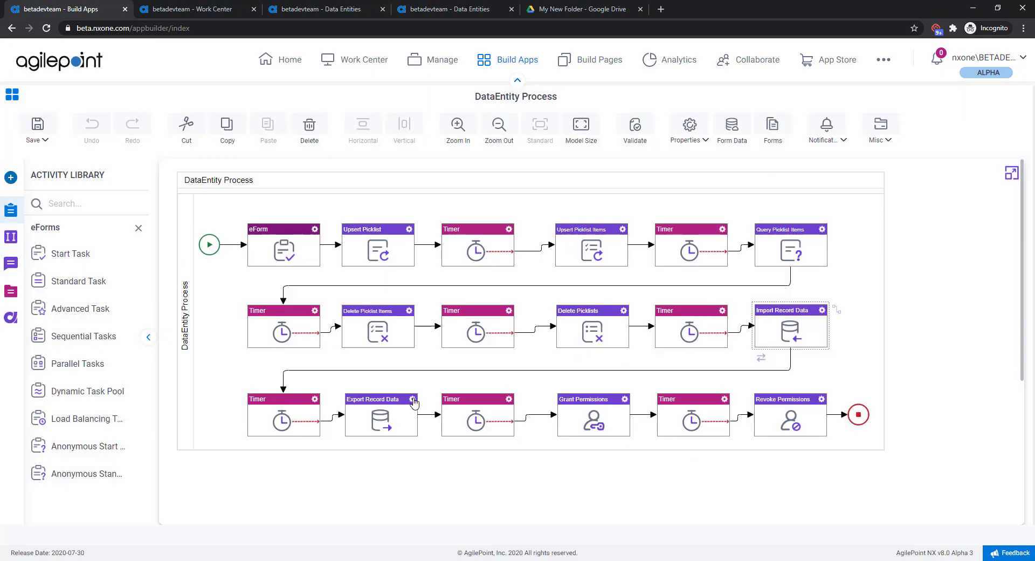
click(413, 400)
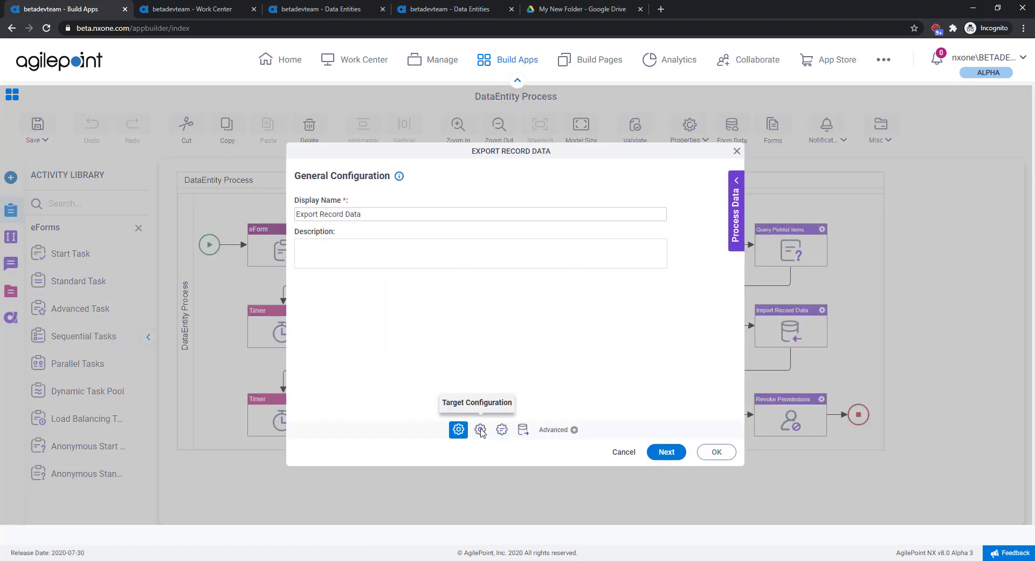
click(480, 429)
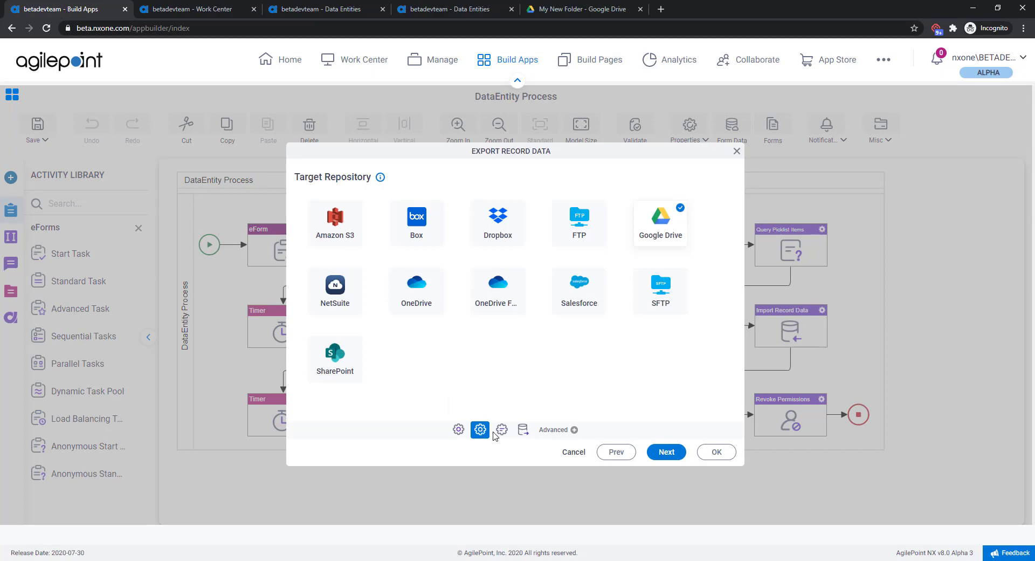
click(501, 429)
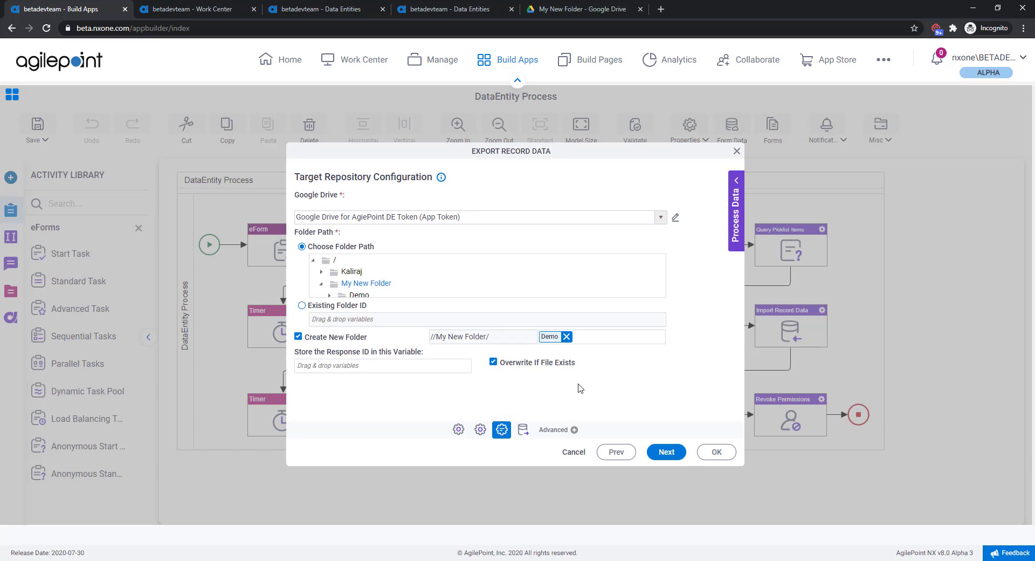
click(667, 453)
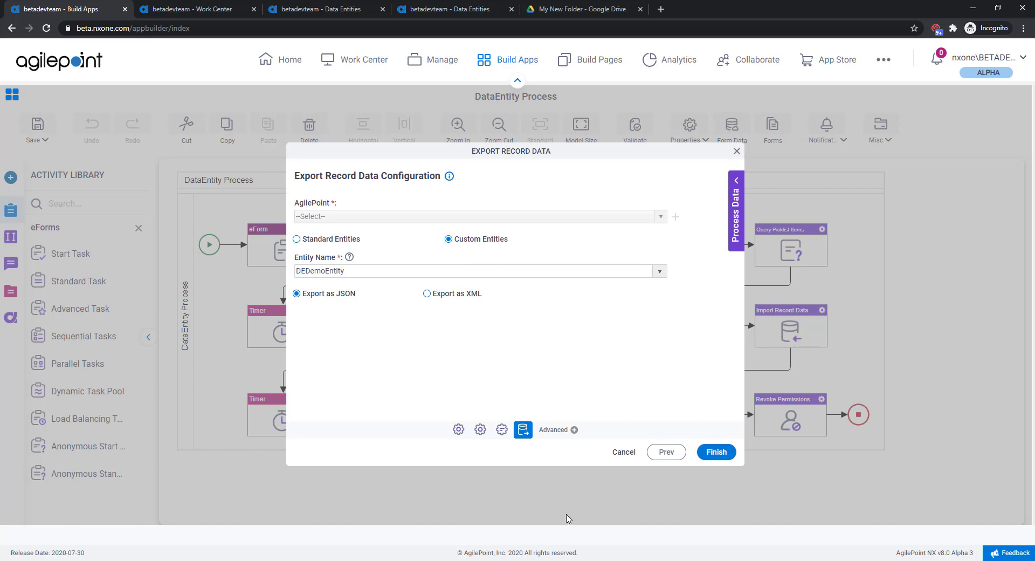
click(736, 151)
Step: Review the Grant Permissions activity's entity, available permissions and assigned users, then close it without changes
right_click(647, 303)
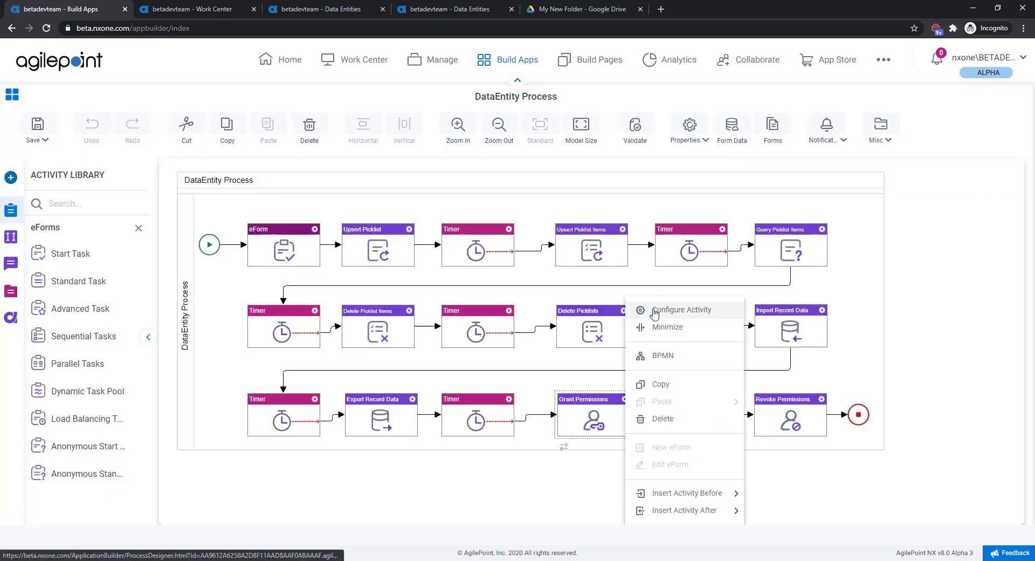
click(654, 308)
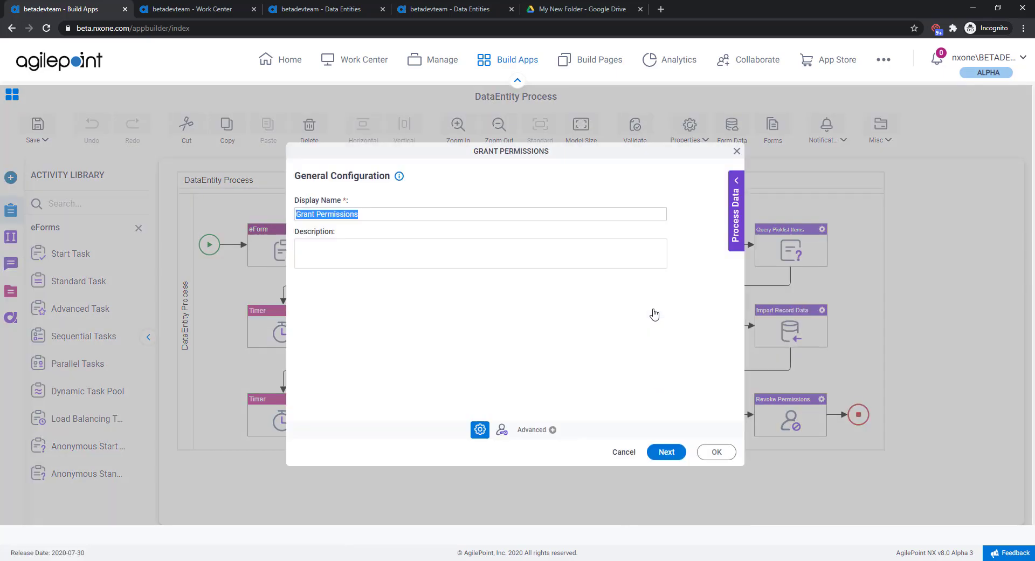
click(501, 429)
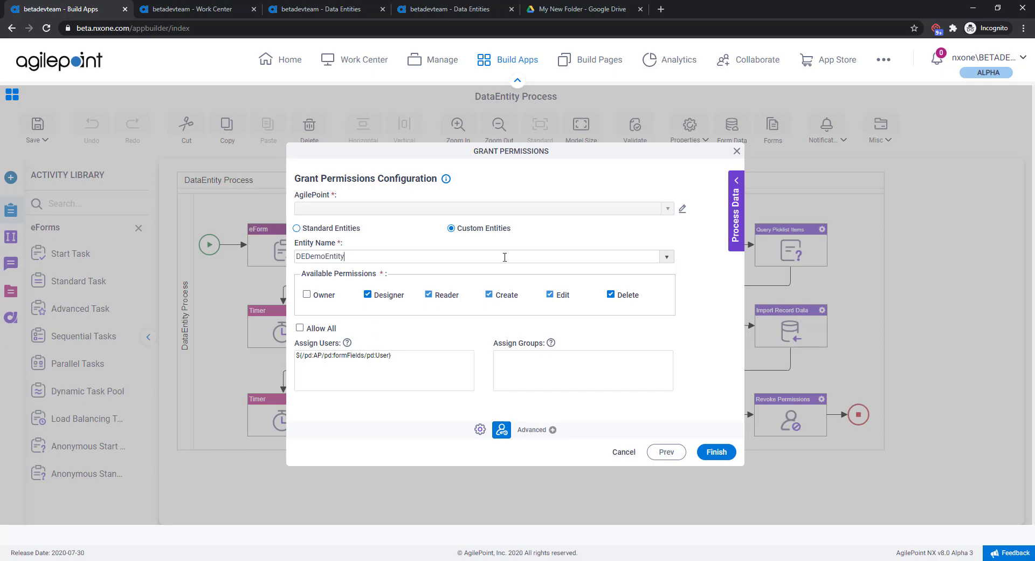
click(736, 151)
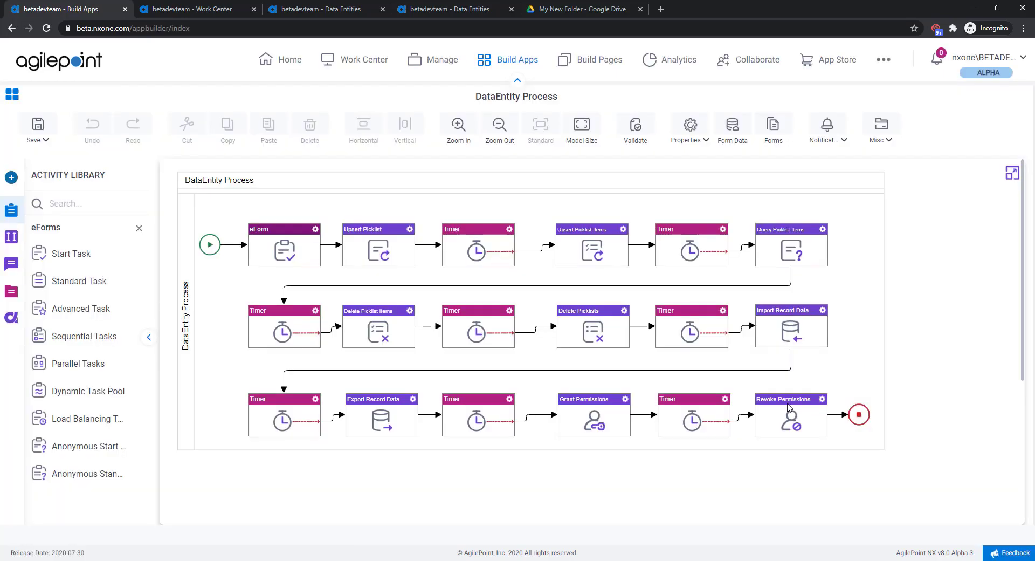
Step: Review the Revoke Permissions activity's entity, selected permissions and member settings, then close it without changes
click(821, 402)
click(846, 312)
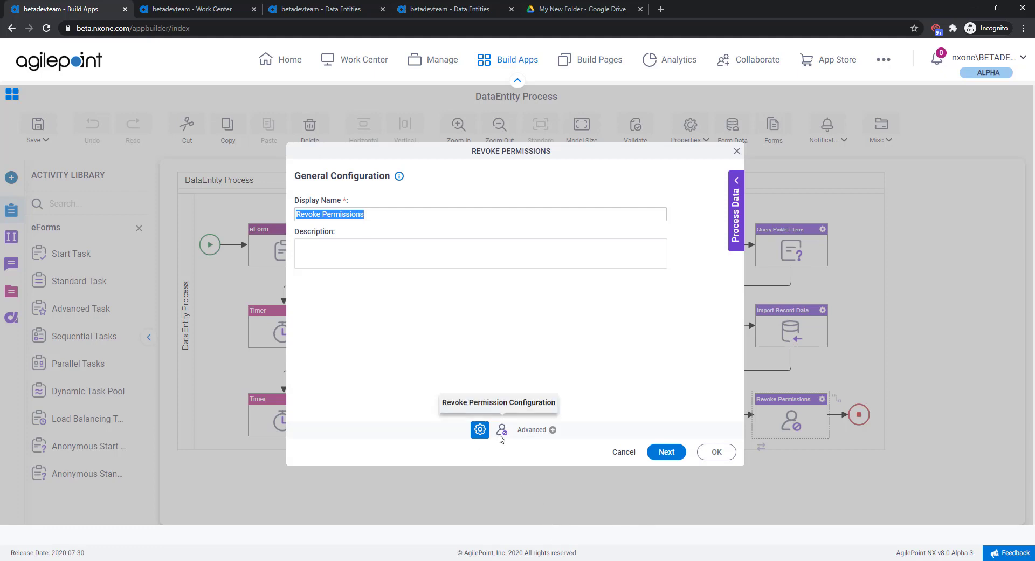
click(501, 429)
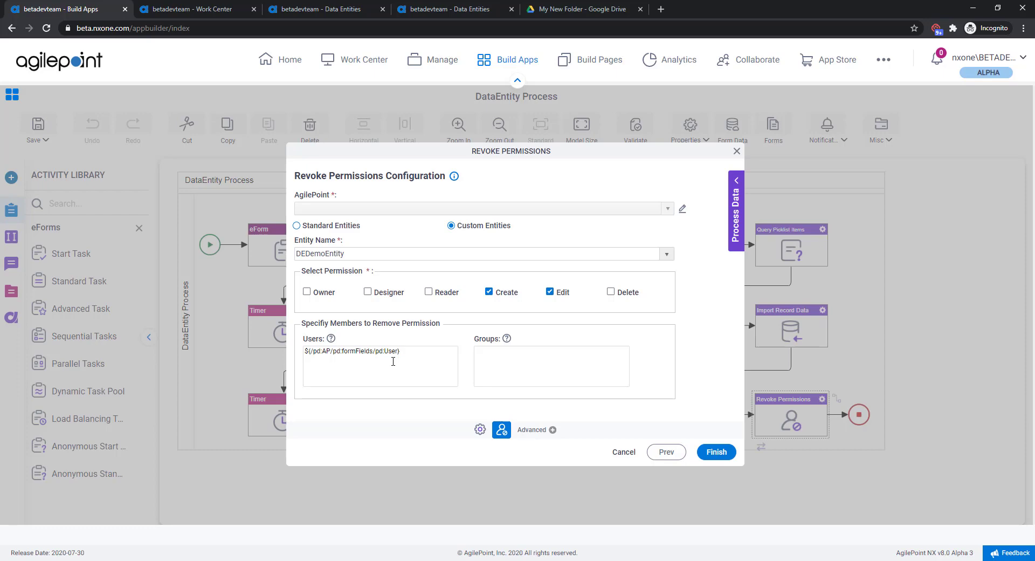
click(737, 152)
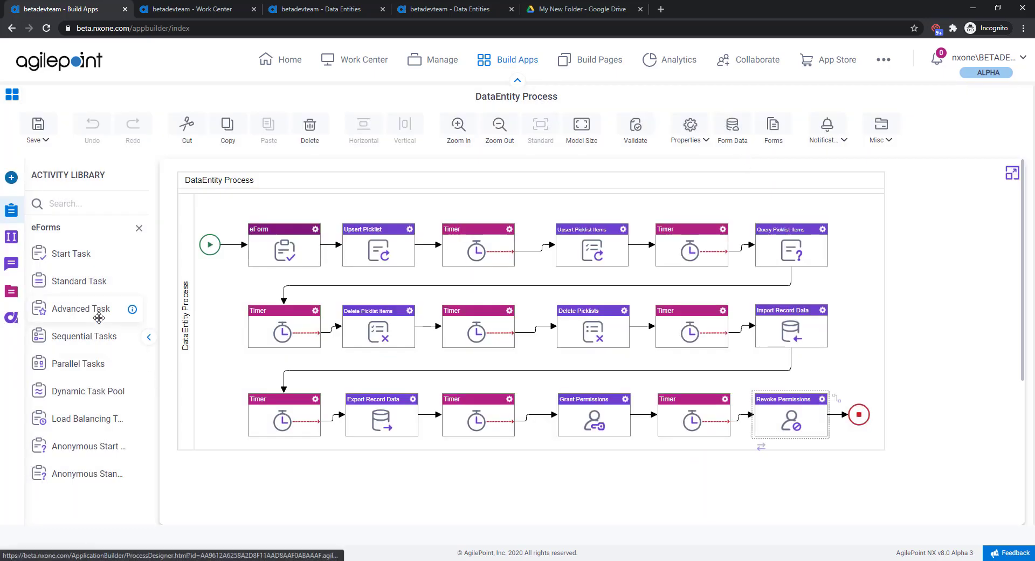
Step: Start a DataEntity Process request from Work Center and enter "New Description Updated" as the Upsert Picklist description
click(212, 9)
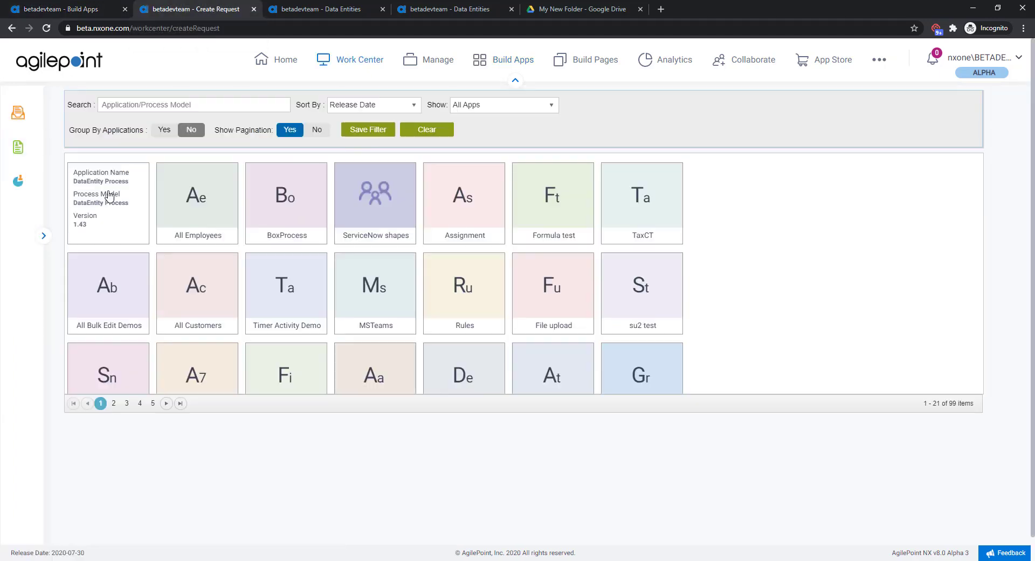
click(109, 196)
text(New De)
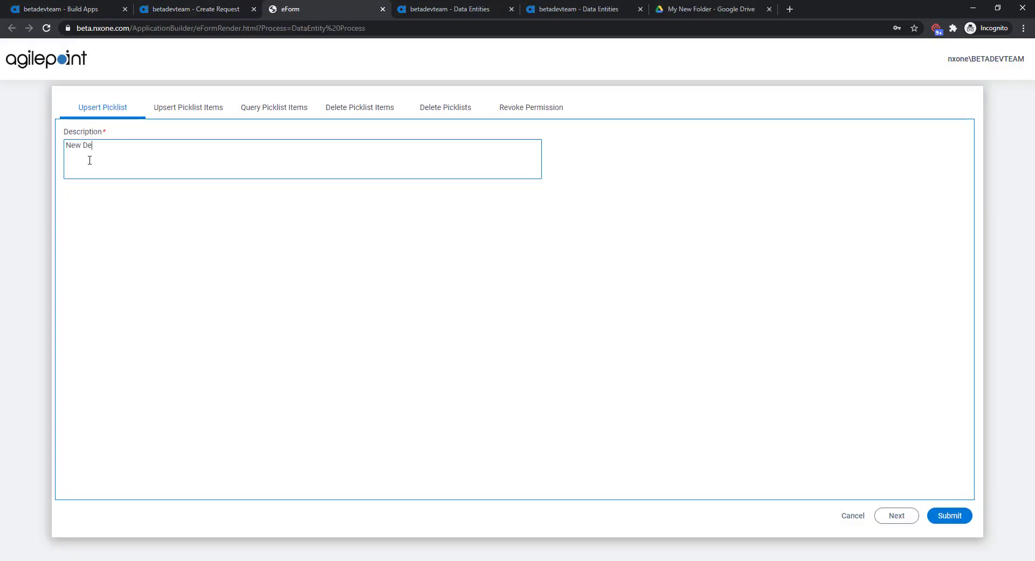
text(scription Updated)
Step: Set the Upsert Picklist Items display name and value to Demo and replace the item's description
click(189, 108)
click(186, 147)
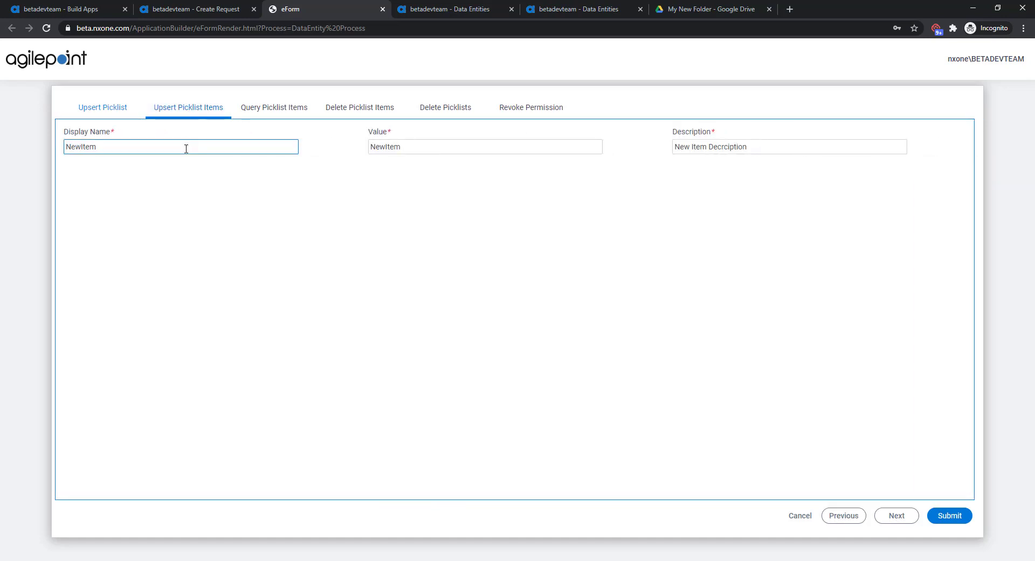
key(ctrl+a)
text(Demo)
key(Tab)
text(D)
key(Tab)
text(De)
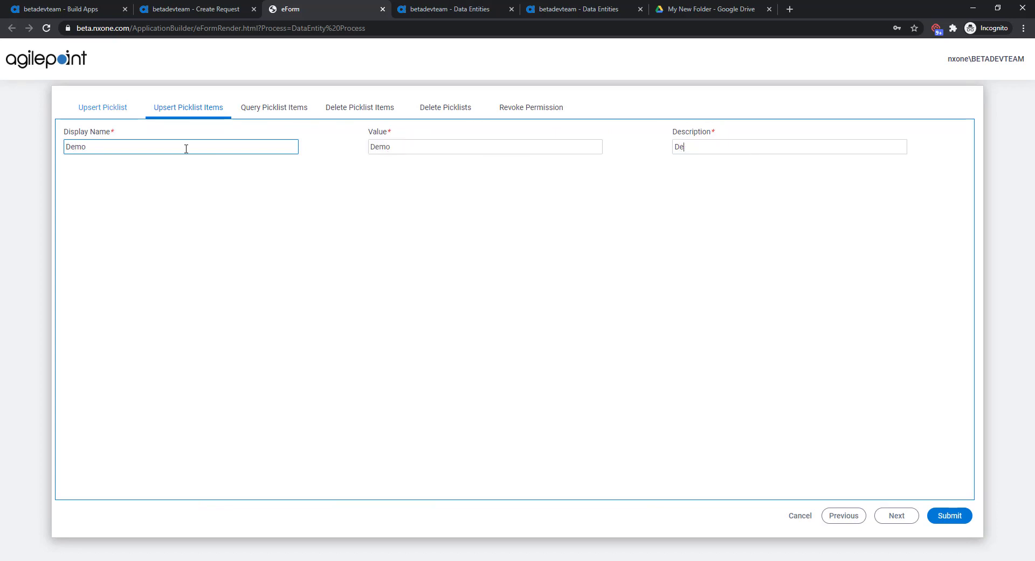
Step: For Delete Picklist Items, choose the AgilePoint Designations picklist and select its HR item
click(303, 109)
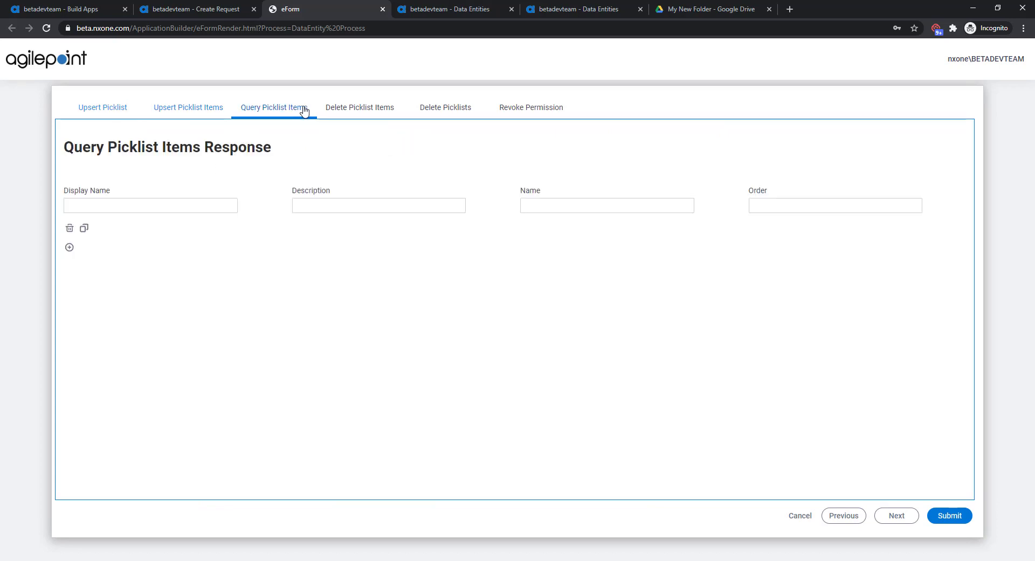
click(360, 109)
click(281, 147)
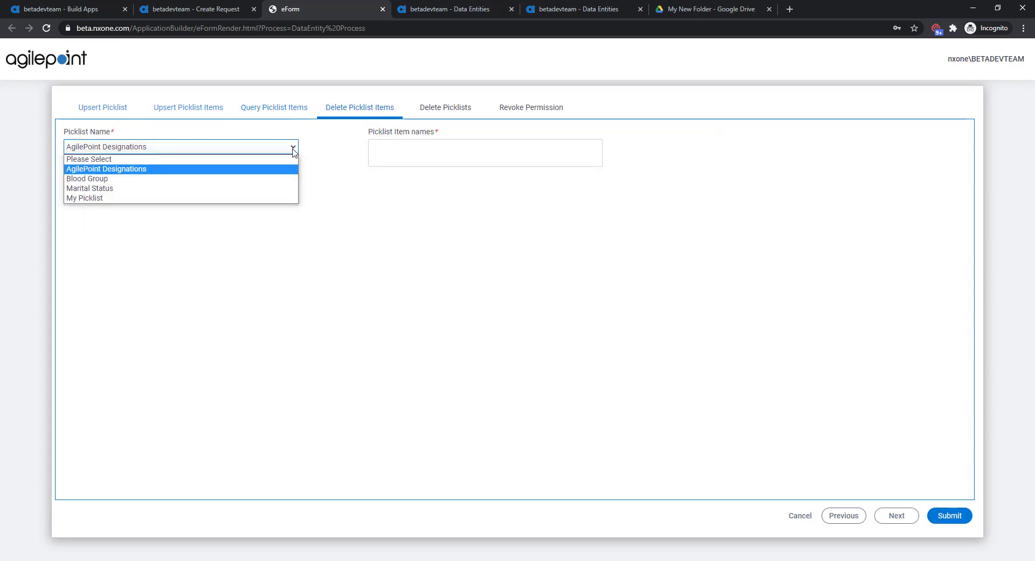
click(275, 172)
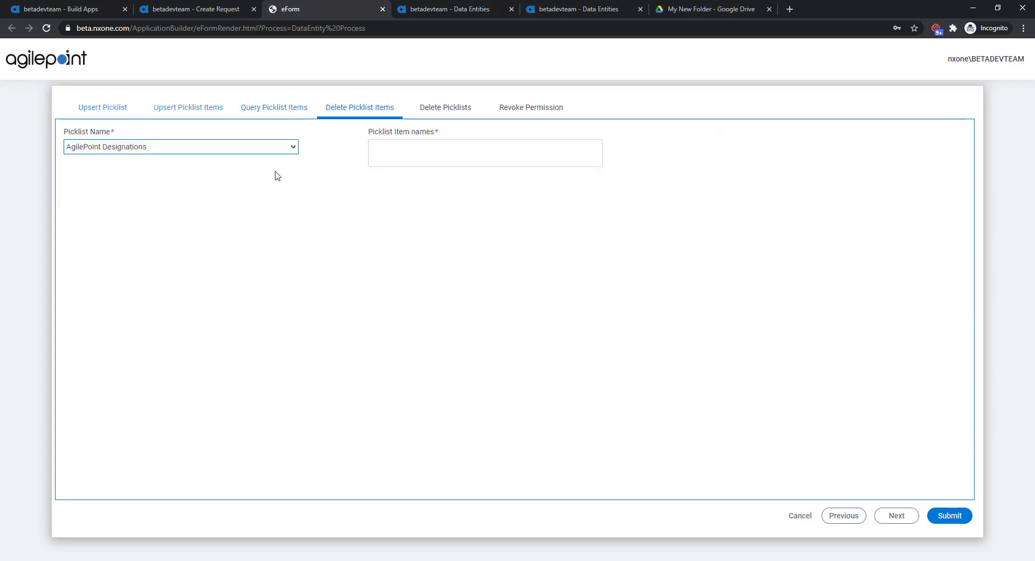
click(424, 146)
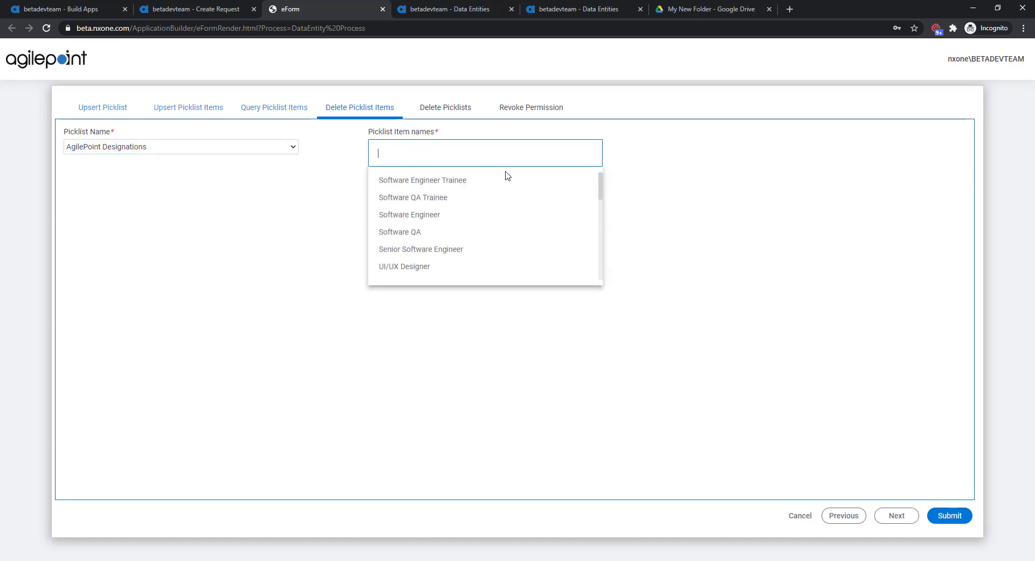
scroll(509, 175, down, 5)
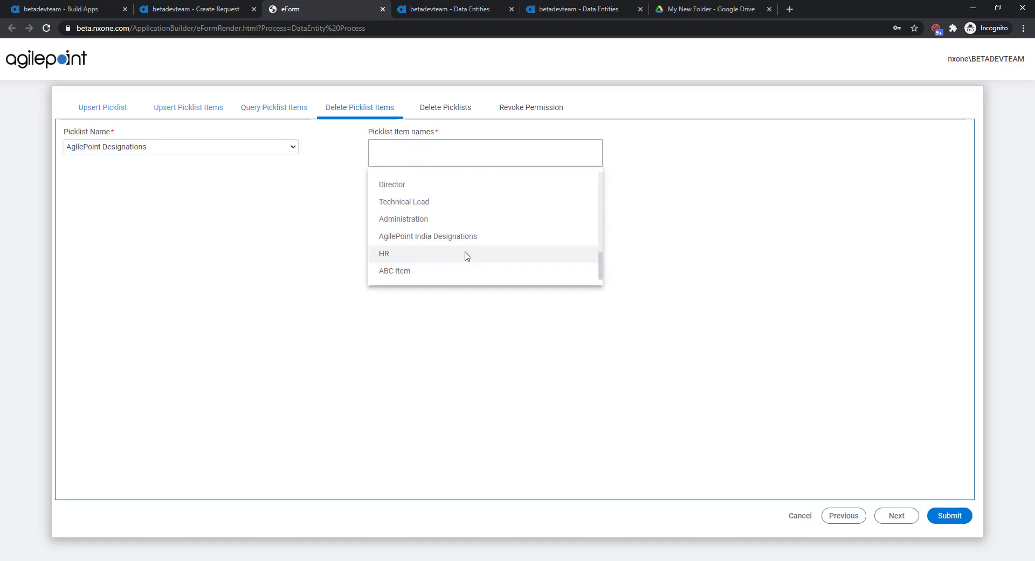
click(467, 254)
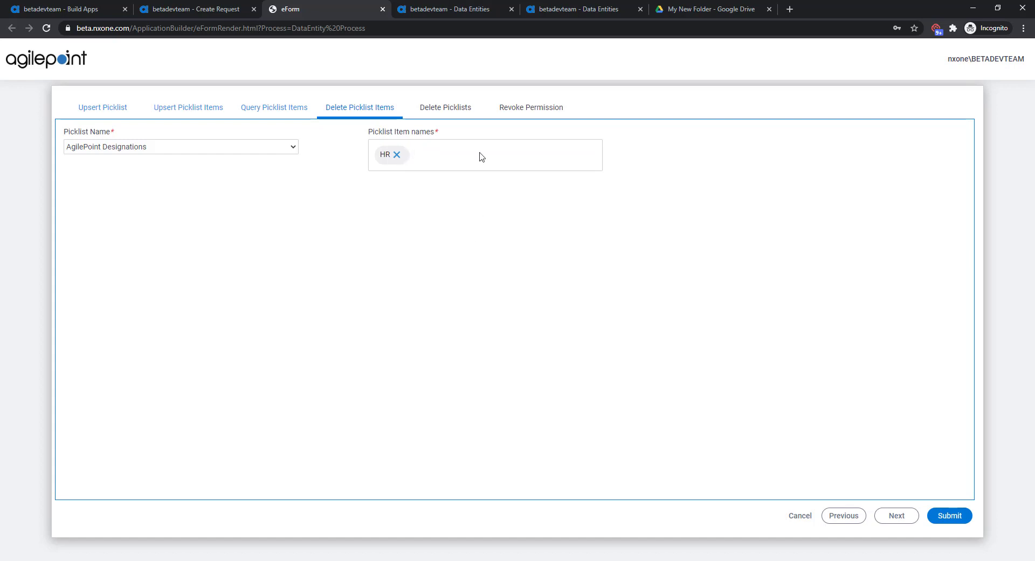
Step: For Delete Picklists, choose VTest List as the picklist name
click(457, 112)
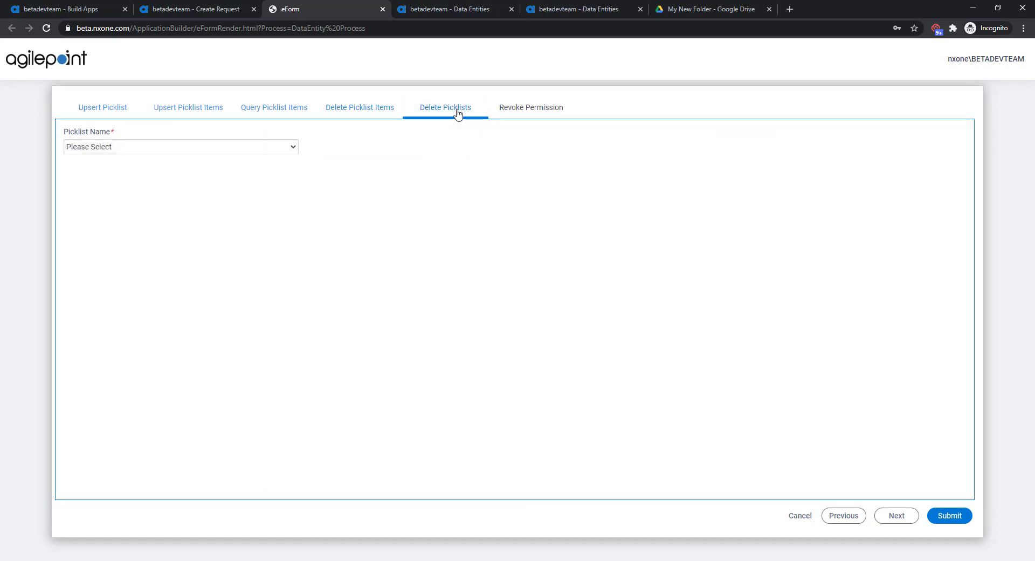
click(291, 146)
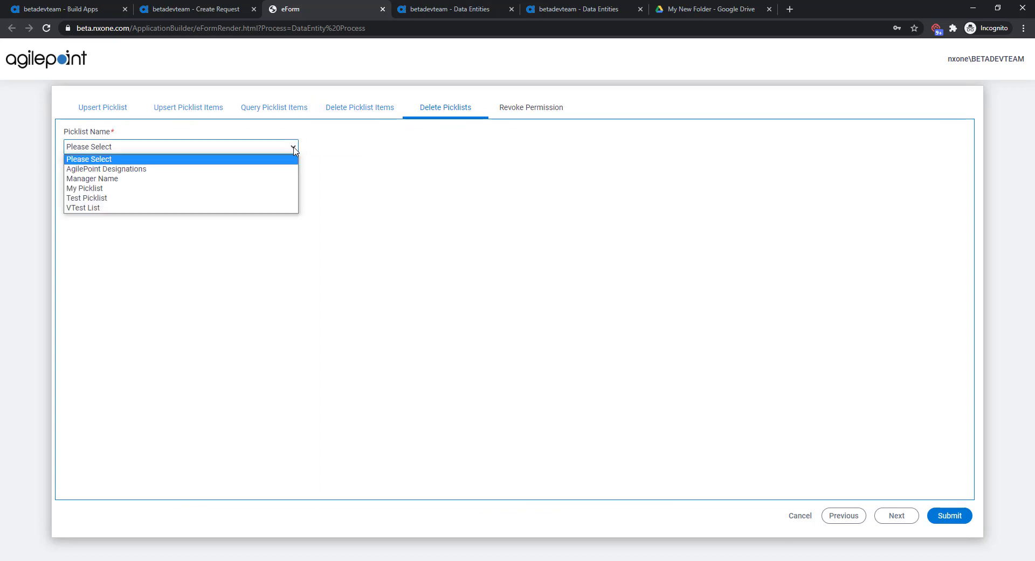
click(242, 209)
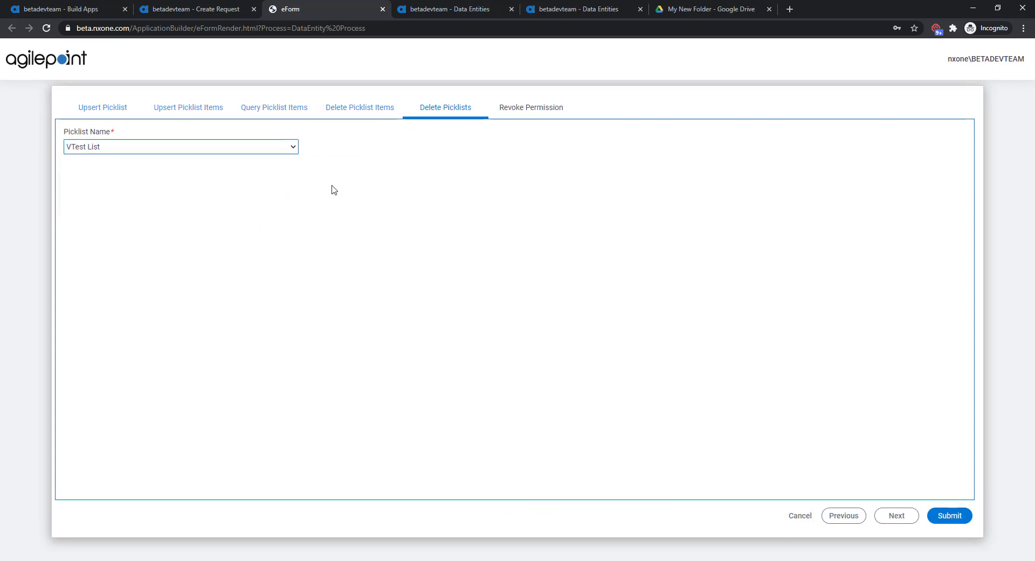
Step: Select the user for Revoke Permission and submit the eForm
click(530, 107)
click(291, 148)
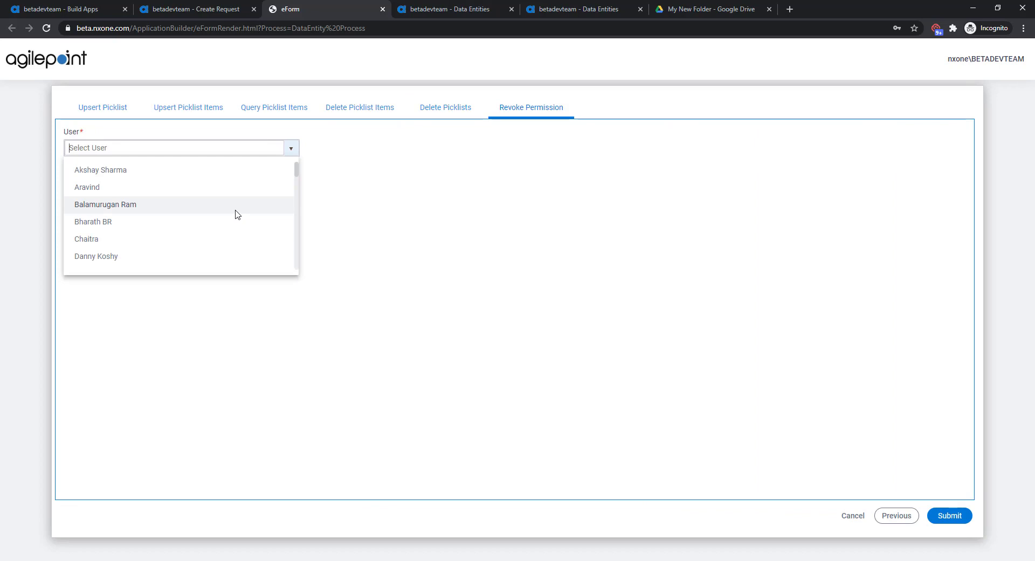
click(238, 205)
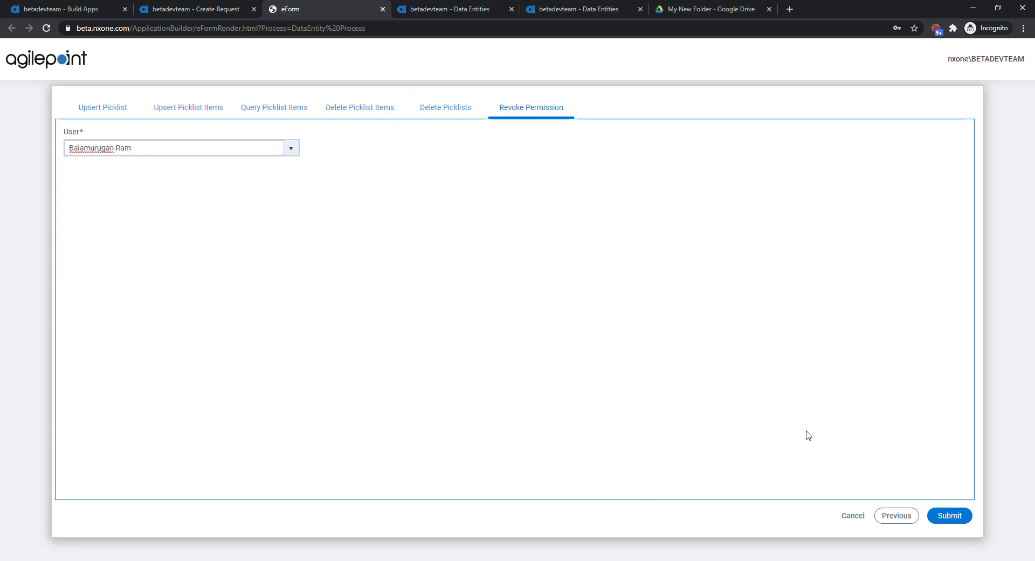
click(951, 516)
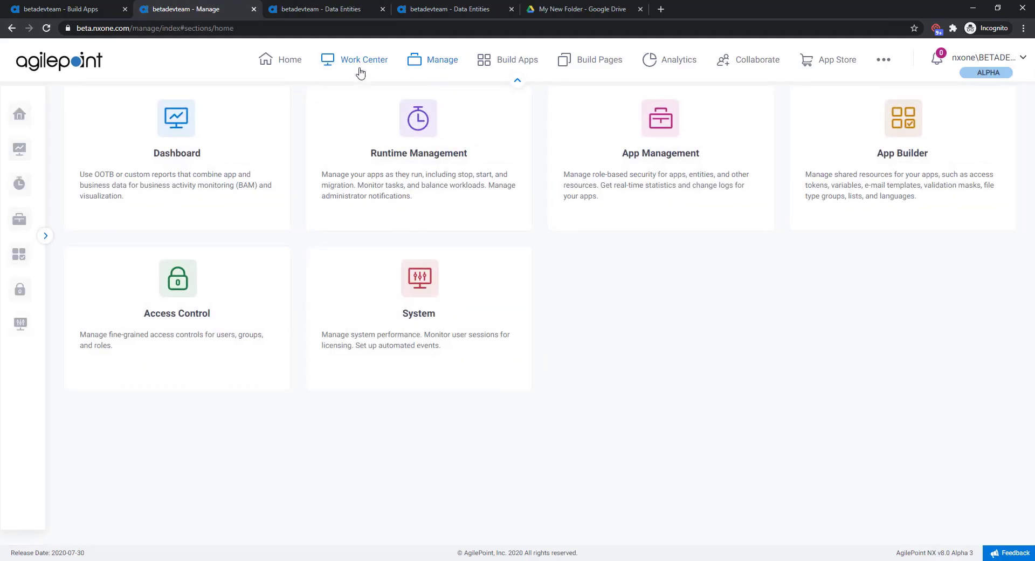
Step: Find the DataEntity Process app's running instance in Runtime Management and view its Process Monitor
mouse_move(16, 189)
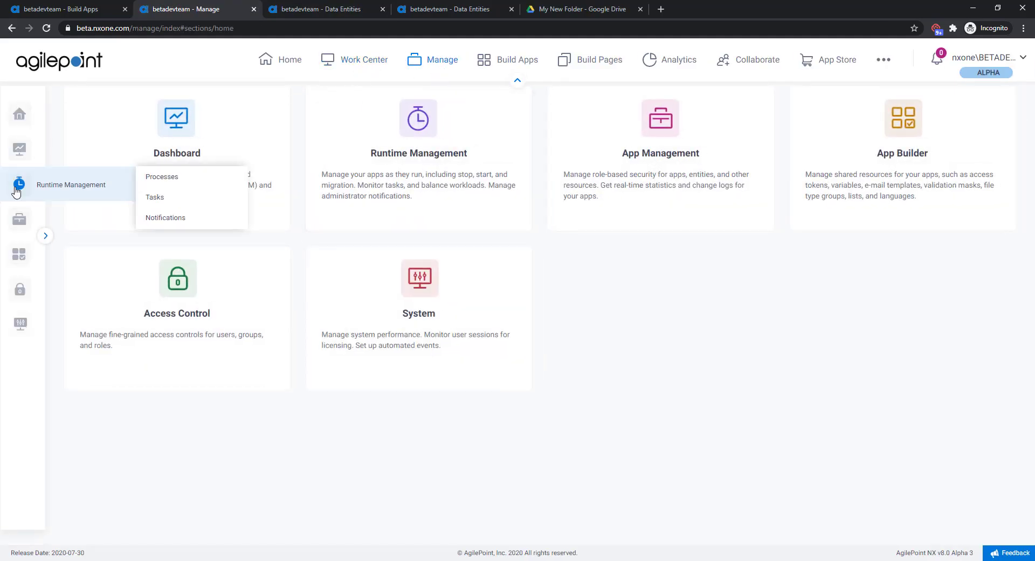
click(158, 184)
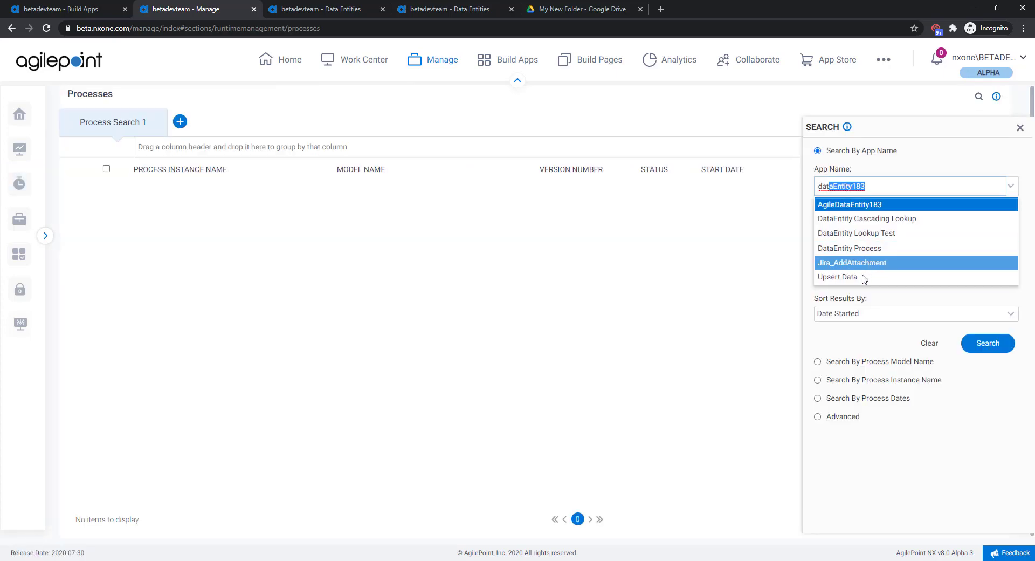
click(850, 248)
click(156, 357)
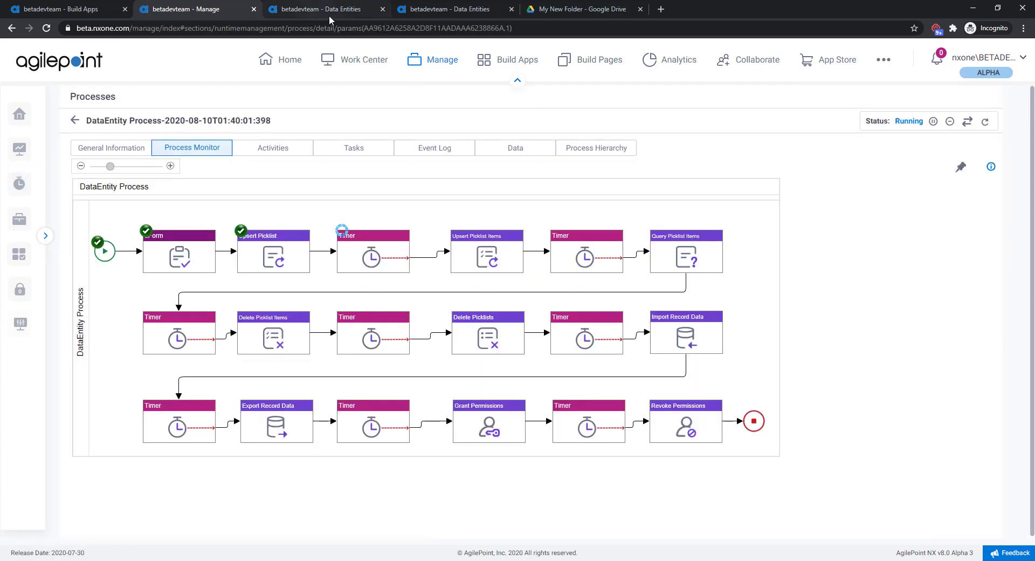
Step: Check the description in the AgilePoint Designations picklist's details in Data Entities, then close the details
click(318, 8)
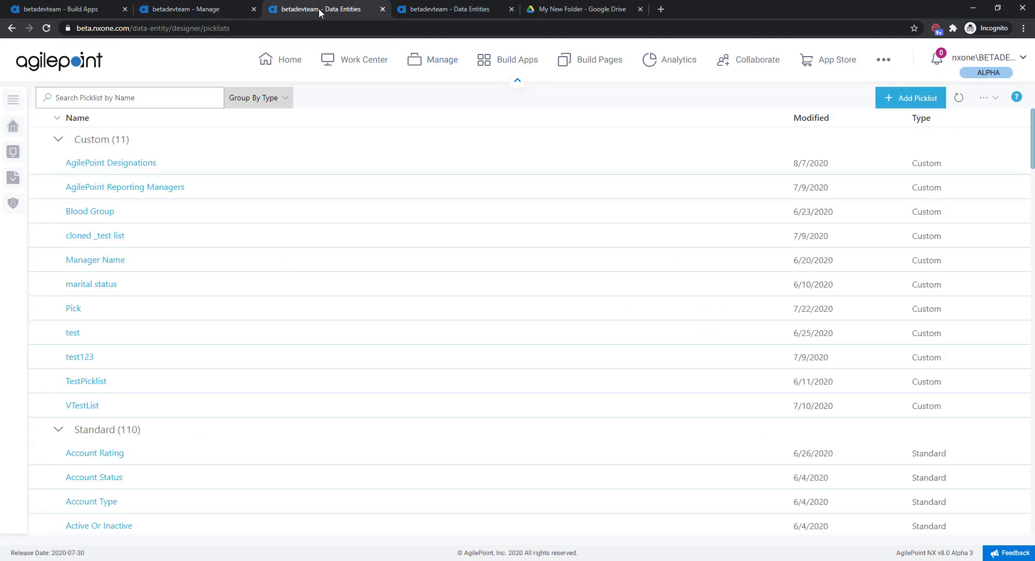
click(152, 163)
click(873, 108)
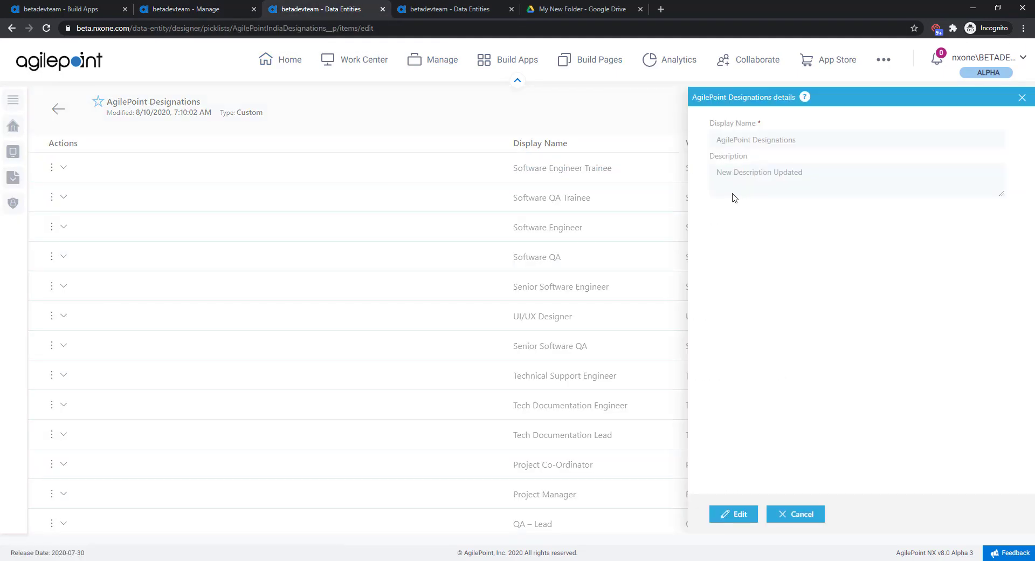
click(1021, 97)
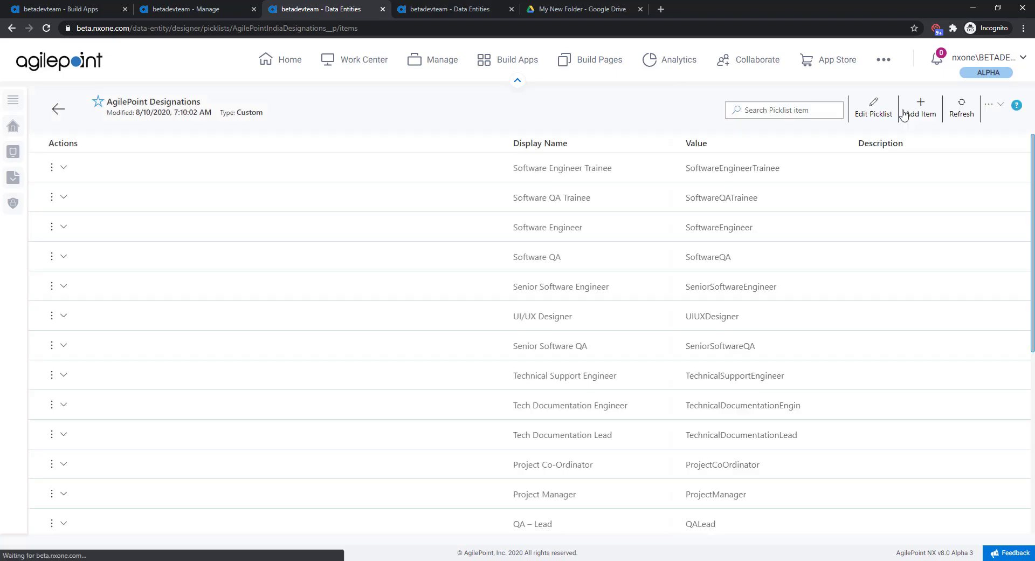
Step: In the Process Monitor, bypass the delay of the active timer that precedes Upsert Picklist Items
click(194, 10)
click(380, 246)
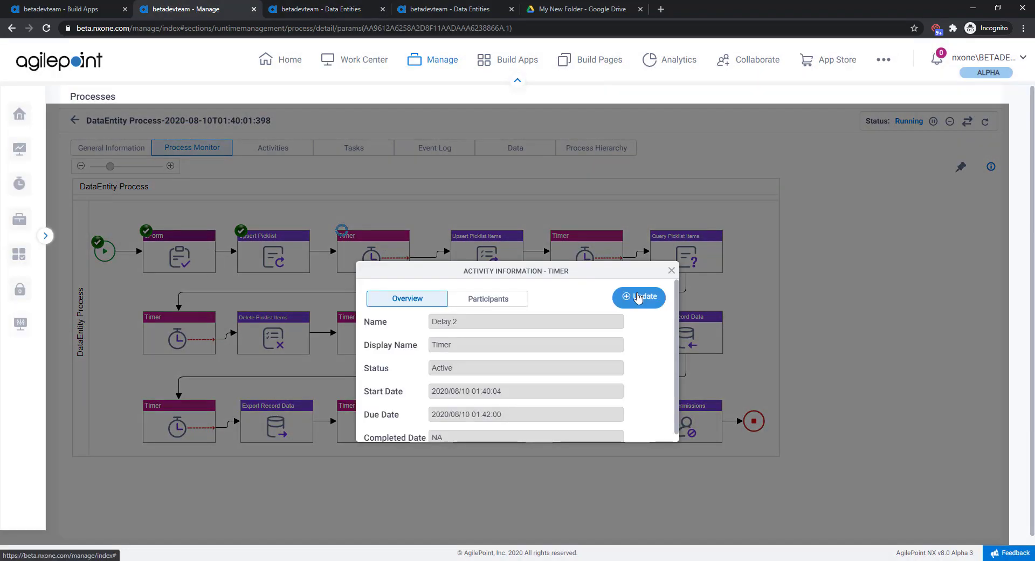
click(637, 298)
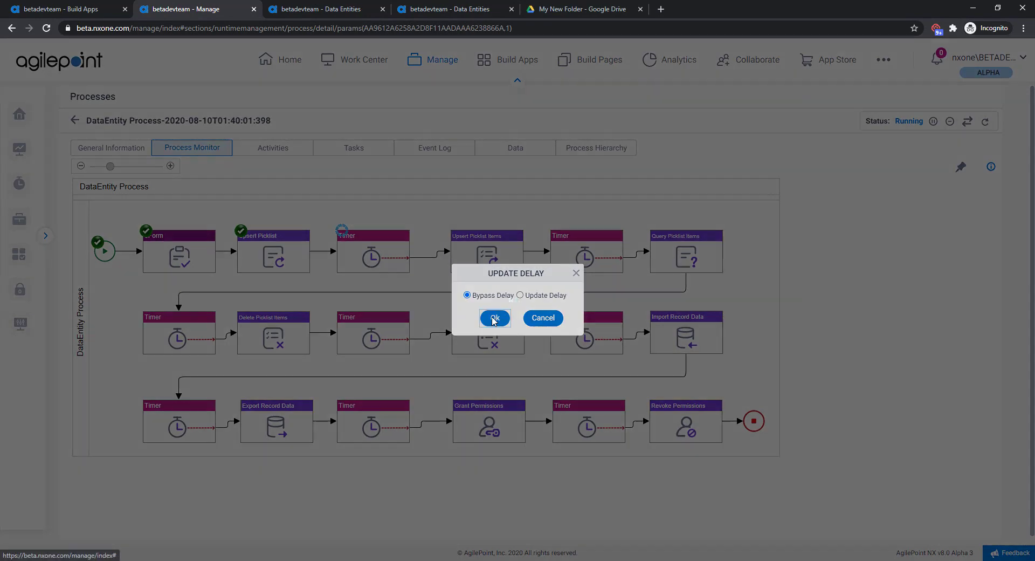
click(495, 317)
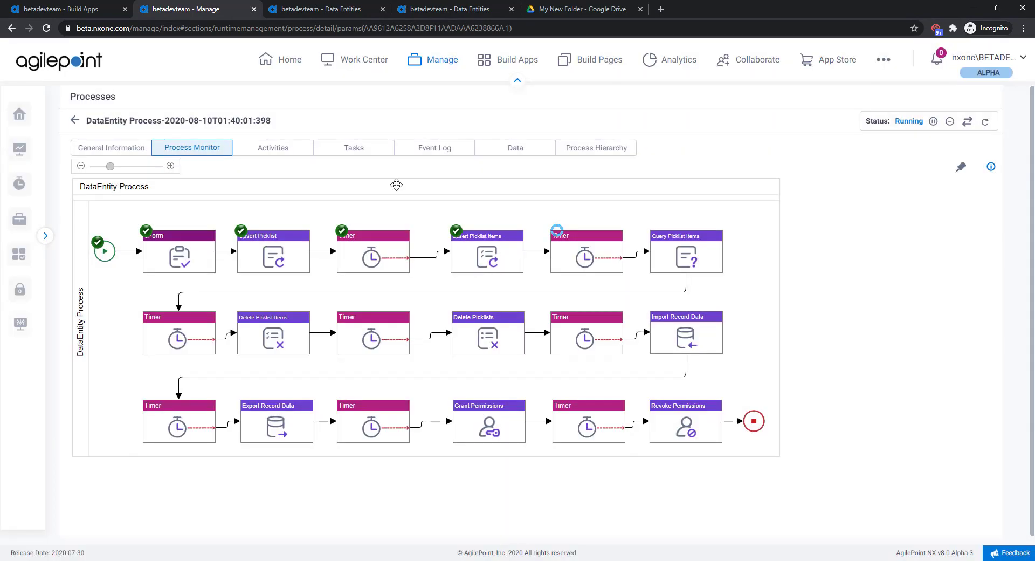
Step: Check the end of the AgilePoint Designations picklist's item list in Data Entities for the upserted item
click(307, 8)
scroll(329, 248, down, 3)
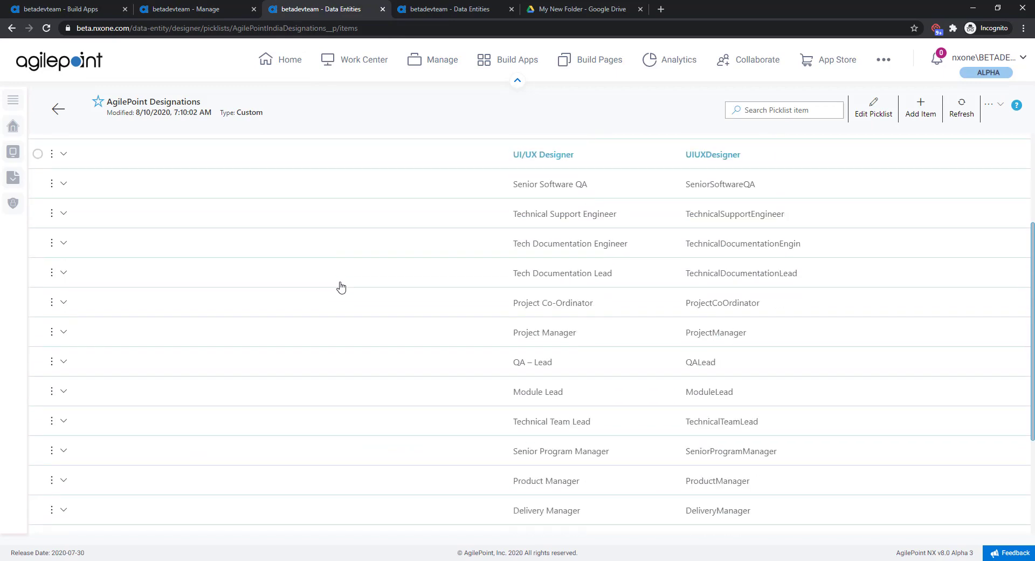
scroll(341, 286, down, 3)
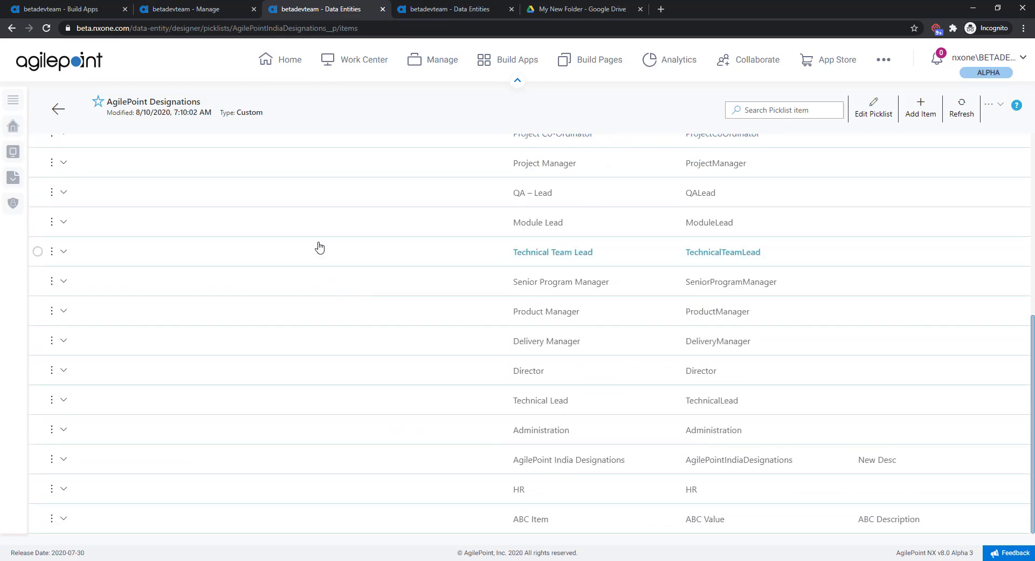
scroll(543, 527, down, 2)
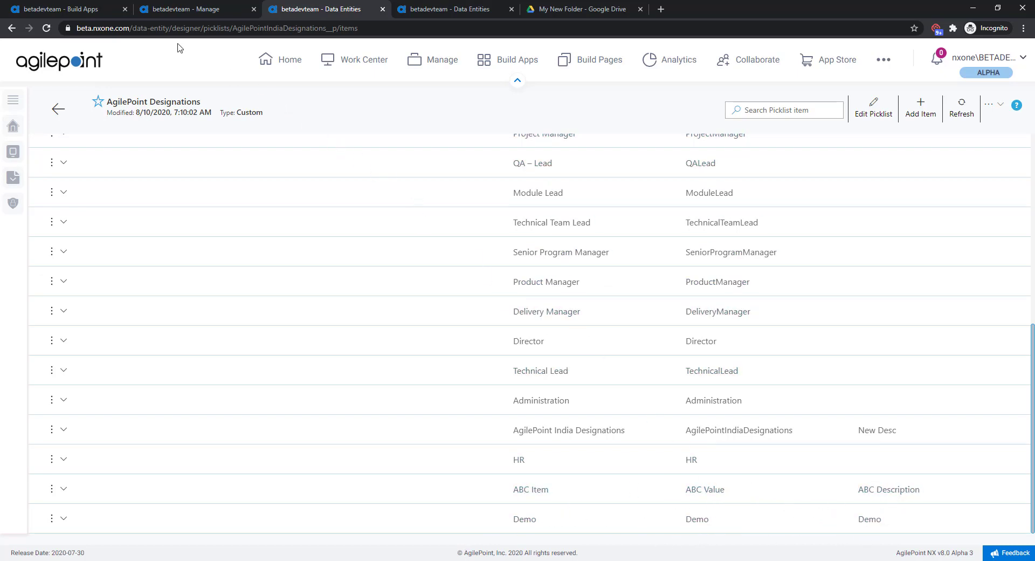
Step: Bypass the delay of the timer that precedes Query Picklist Items in the running process
click(160, 10)
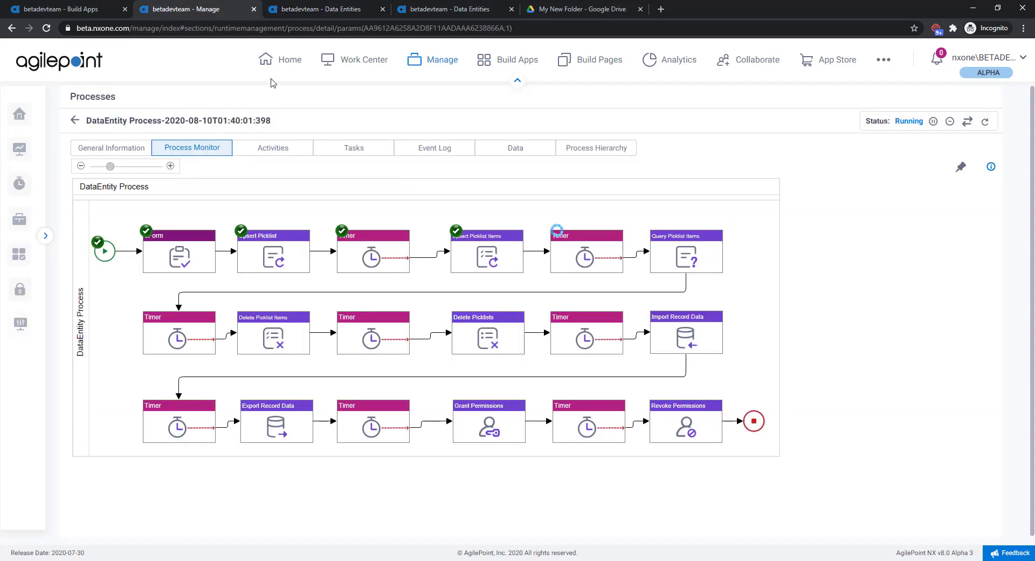
click(577, 256)
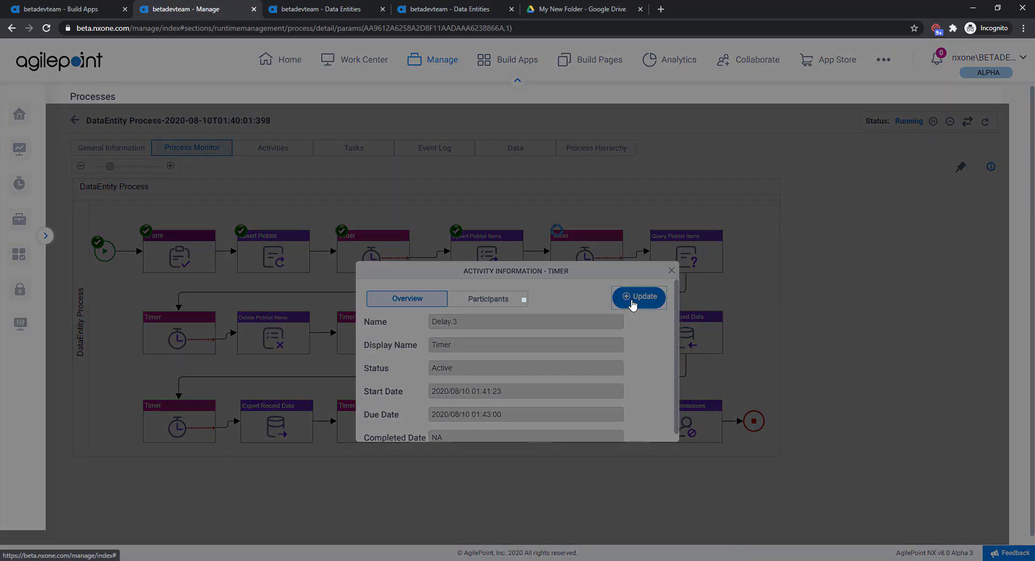
click(632, 299)
click(490, 319)
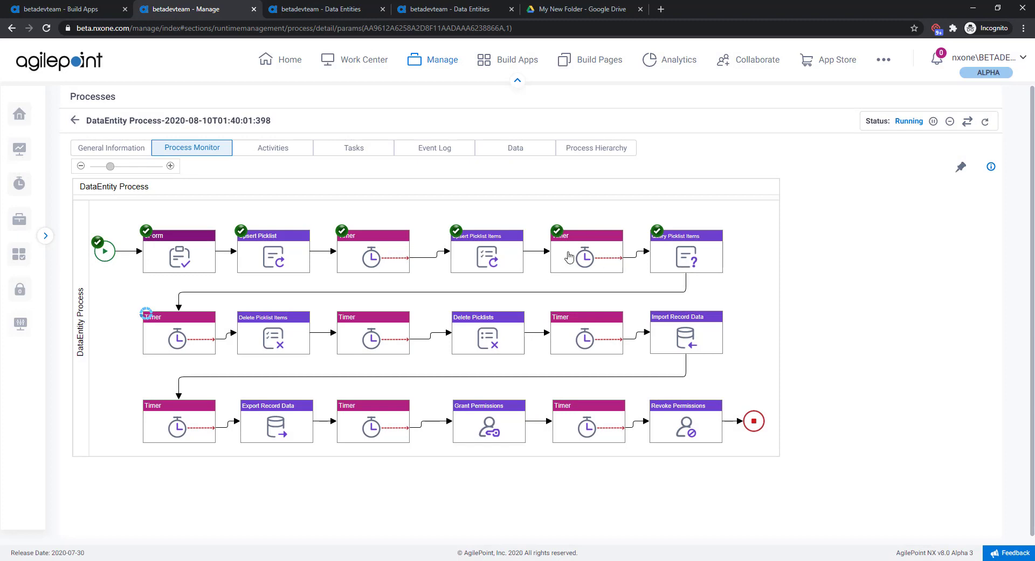
Step: Examine the running process's form variables for the queried picklist items stored in the SubForm1 rows
click(500, 156)
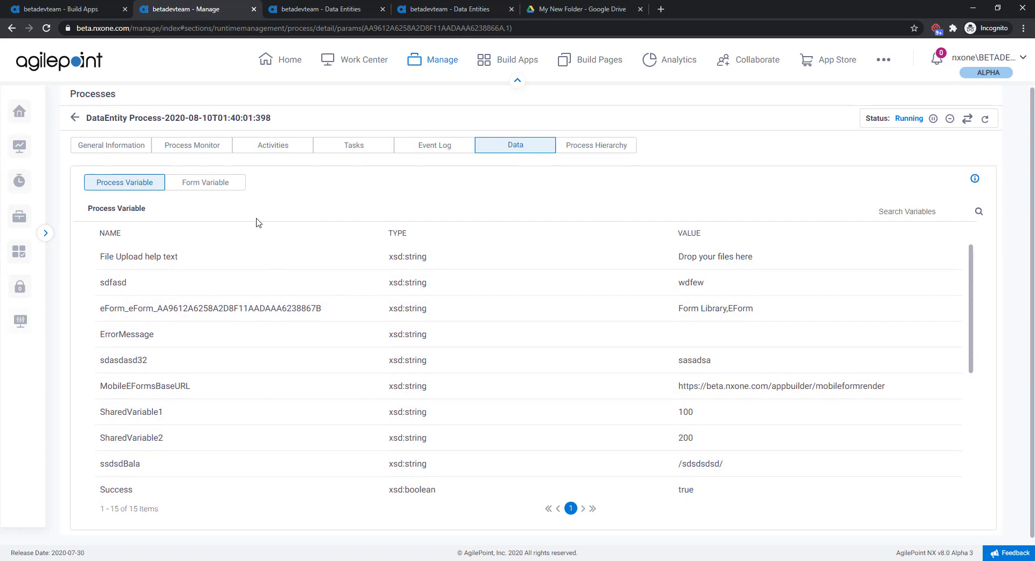
click(205, 185)
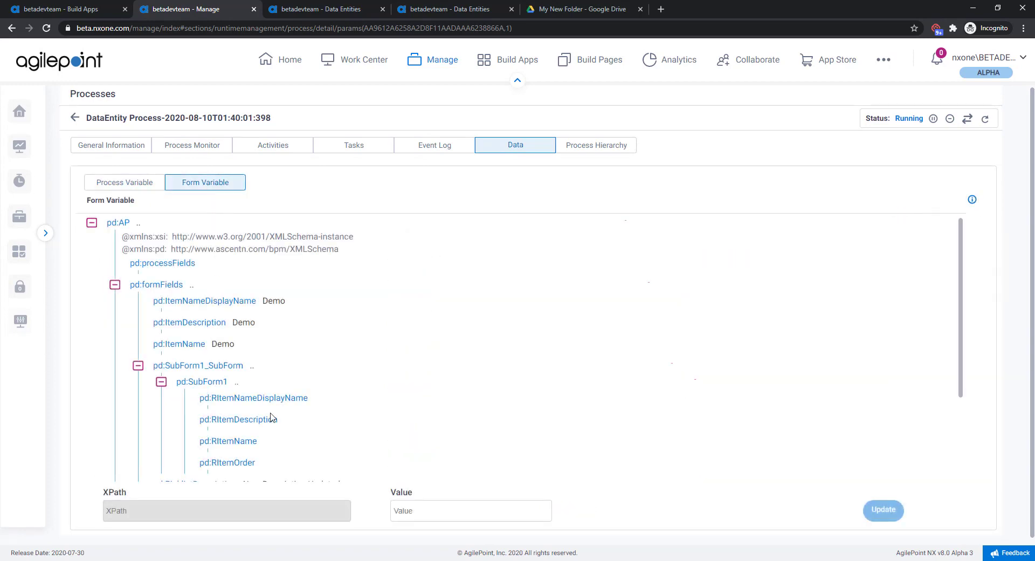
scroll(318, 357, down, 1)
scroll(321, 354, down, 2)
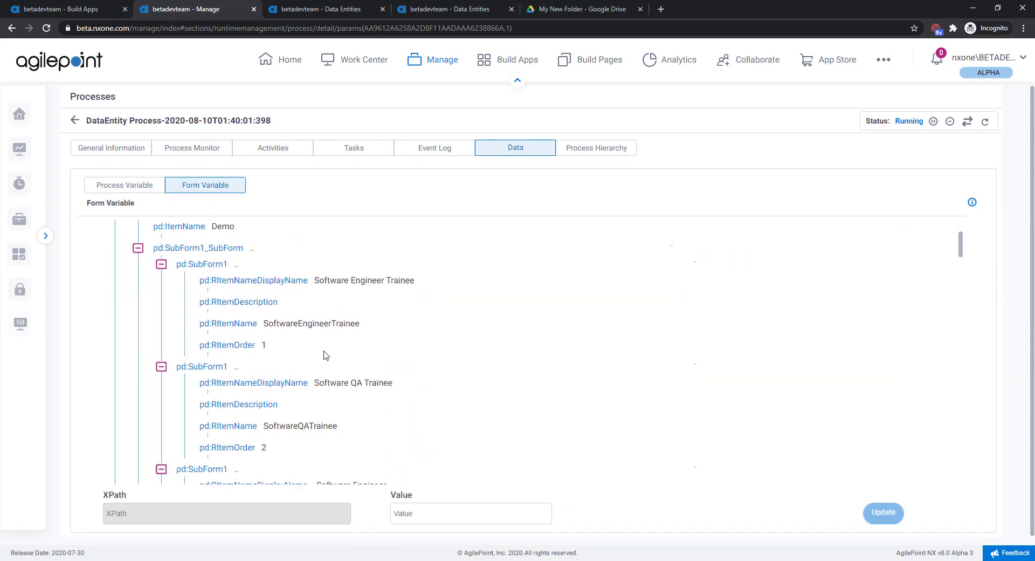
scroll(325, 355, down, 2)
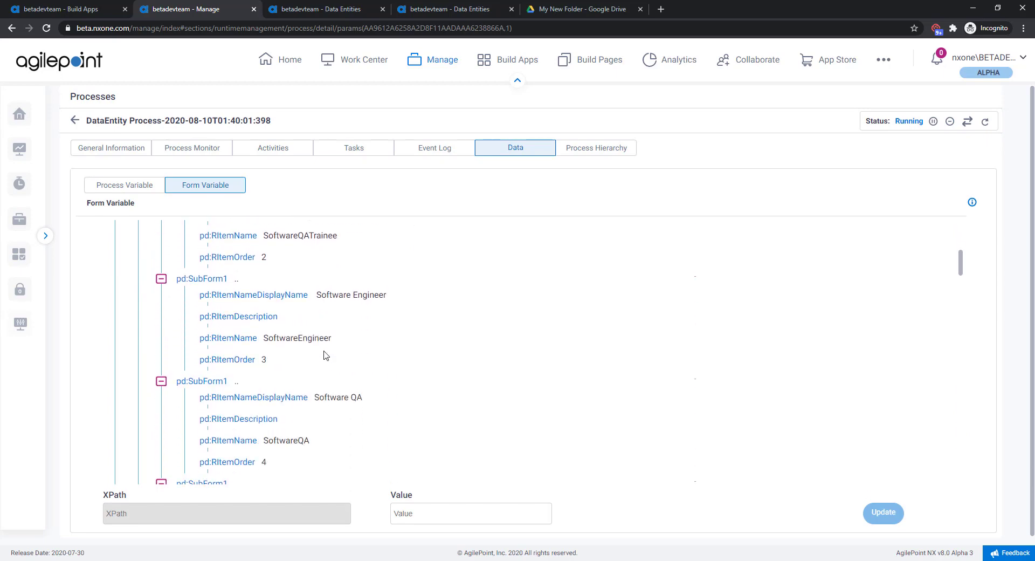
Step: Return to the Process Monitor and bypass the delay of the timer that precedes Delete Picklist Items
click(194, 155)
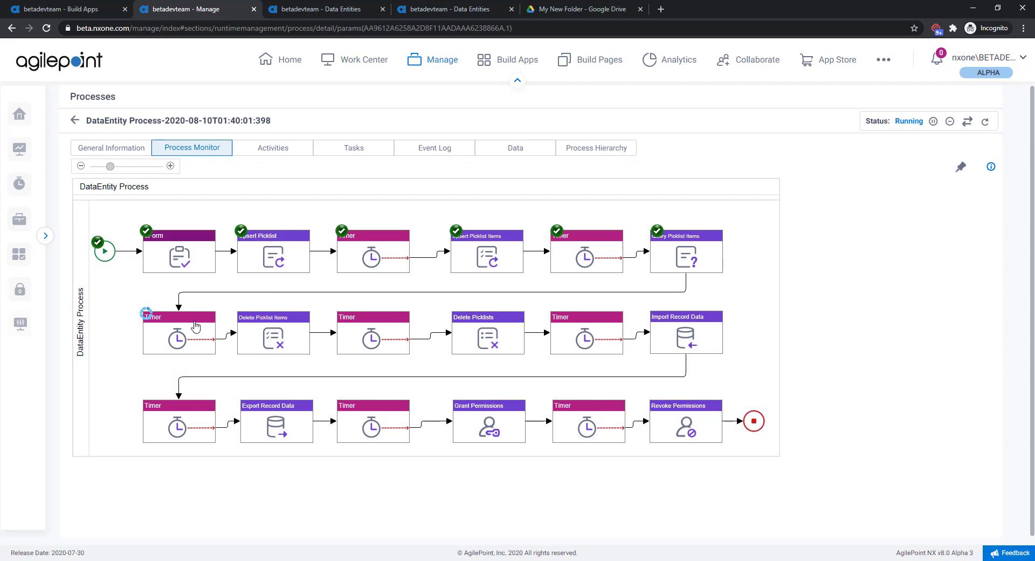
click(198, 325)
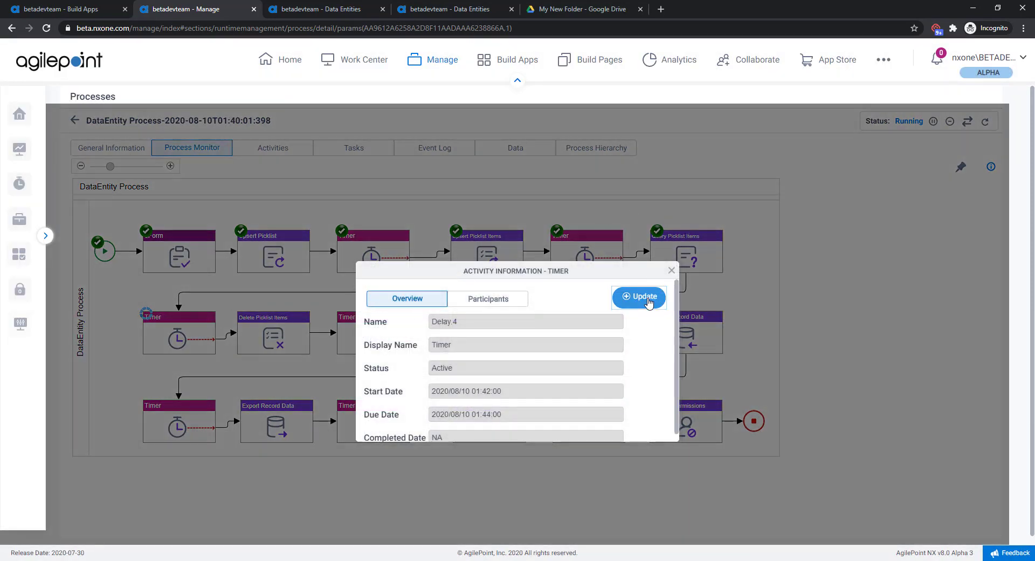
click(648, 303)
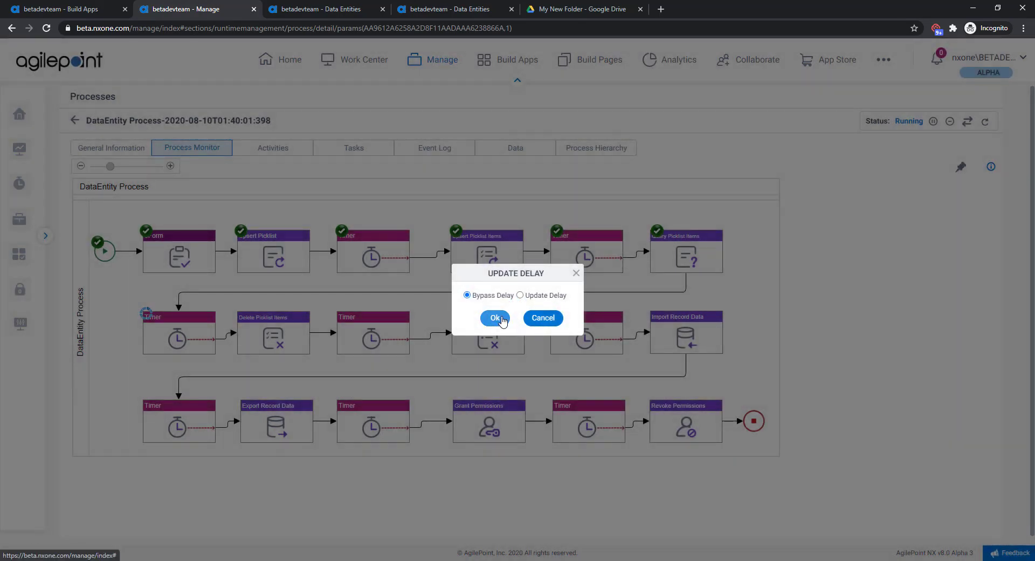
click(501, 319)
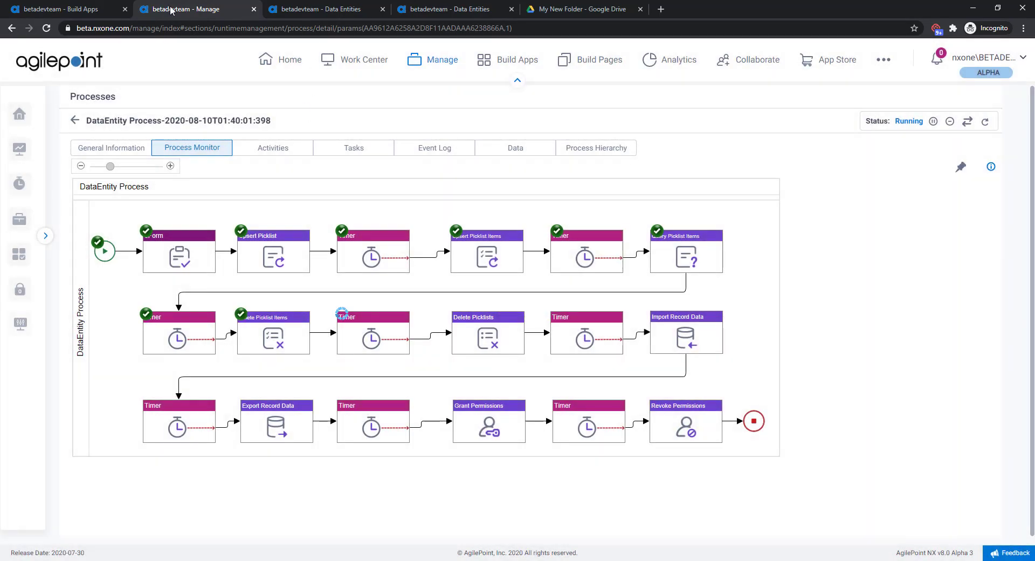
Step: Look through the AgilePoint Designations picklist's items in Data Entities to verify the item deletion
click(322, 8)
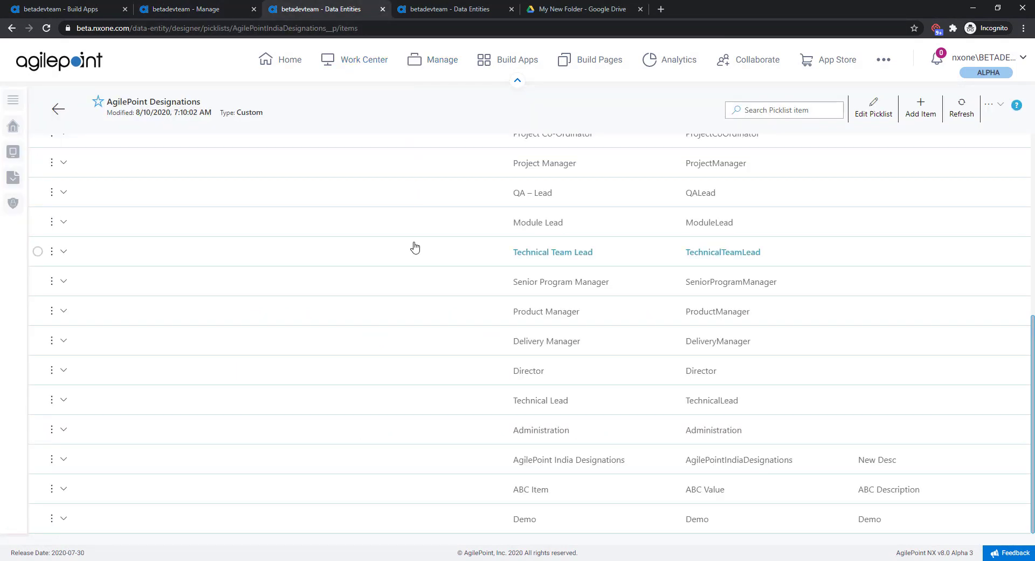
scroll(416, 231, up, 5)
scroll(421, 216, down, 4)
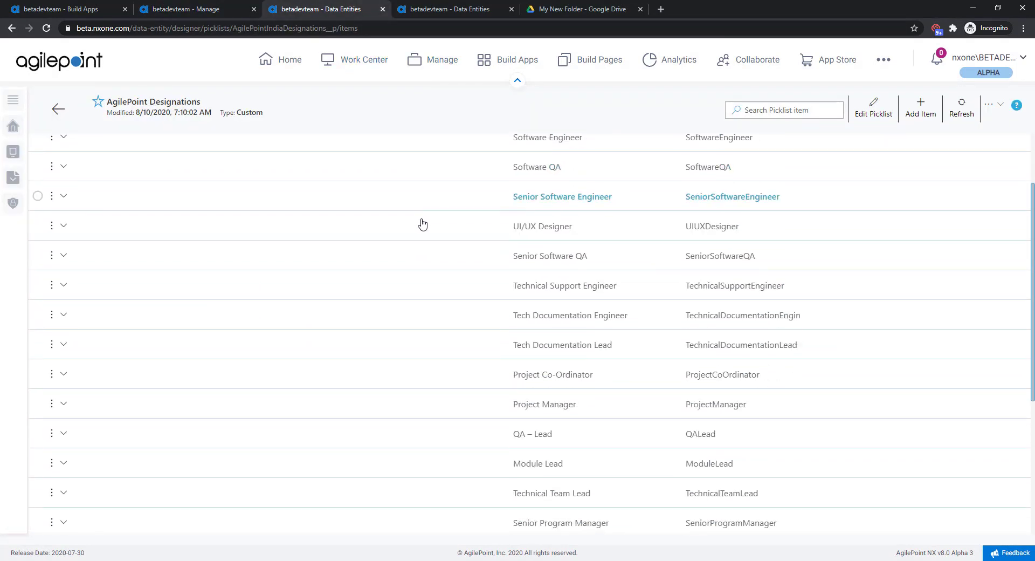
scroll(422, 223, down, 3)
scroll(423, 223, up, 5)
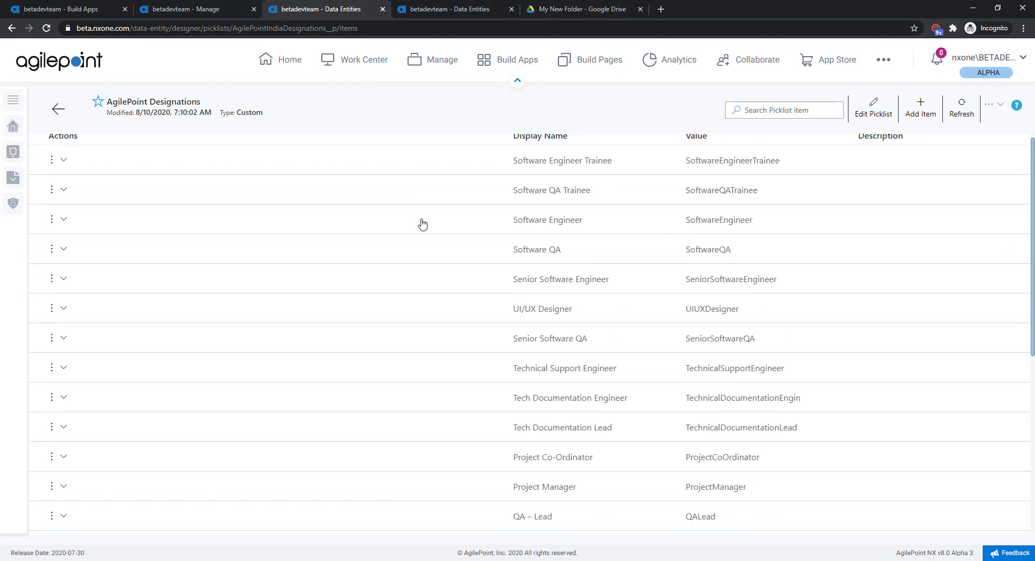
Step: Bypass the delay of the timer that precedes Delete Picklists in the Process Monitor
key(ctrl+shift+Tab)
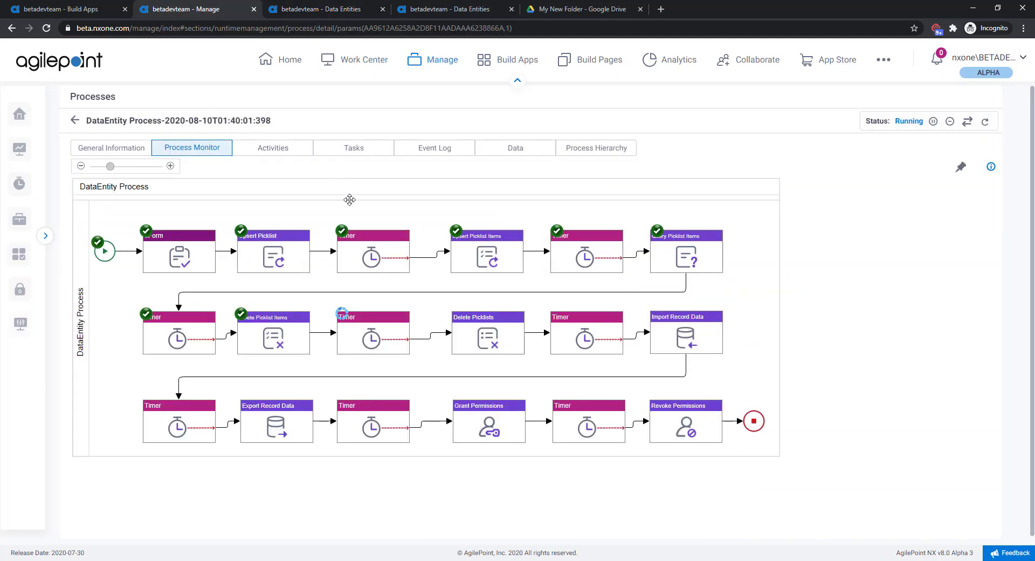
click(371, 335)
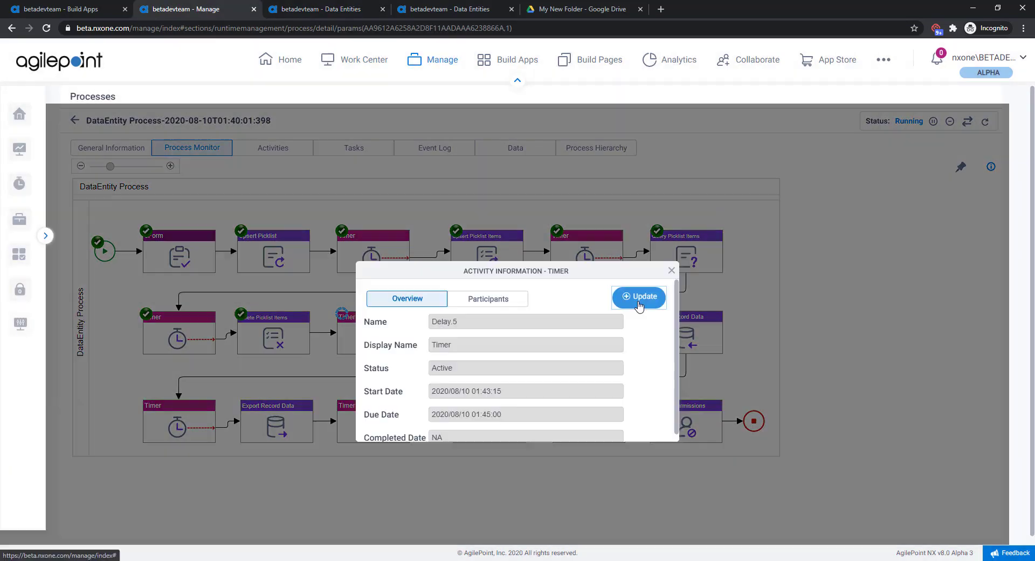
click(638, 296)
key(Return)
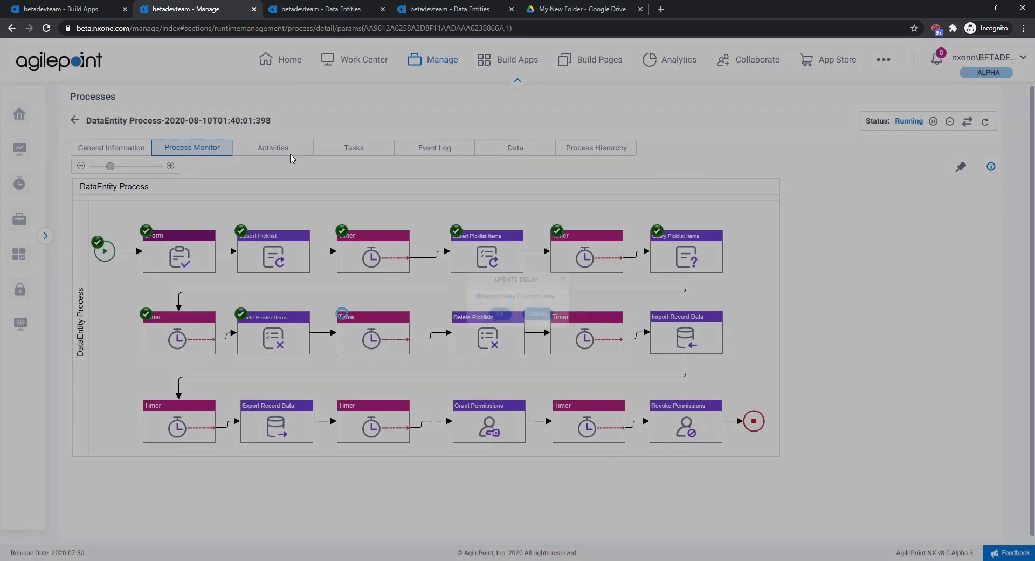
Step: Go back to the list of all picklists in Data Entities and reload it to check the VTestList deletion
click(290, 10)
click(52, 113)
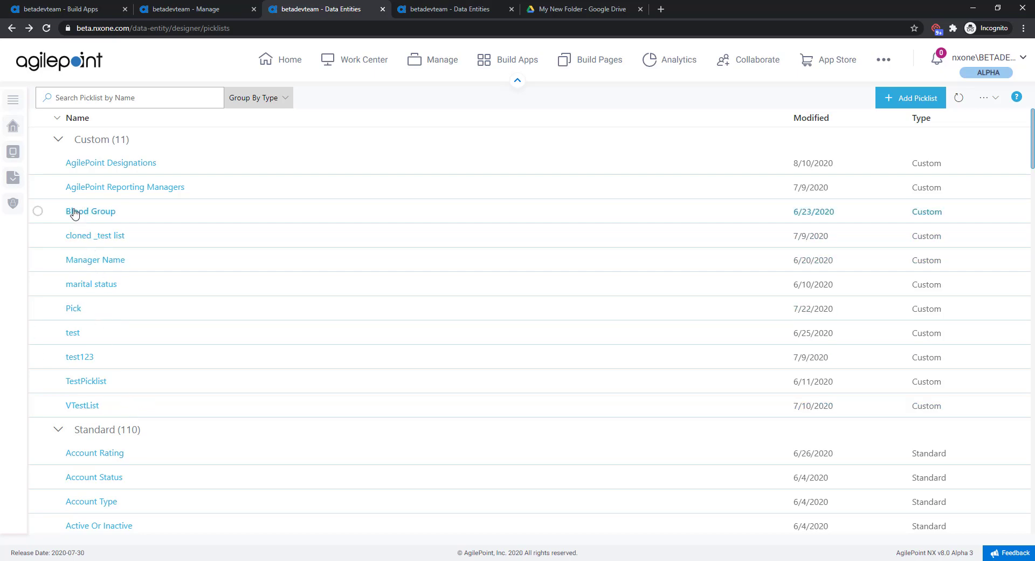
click(20, 149)
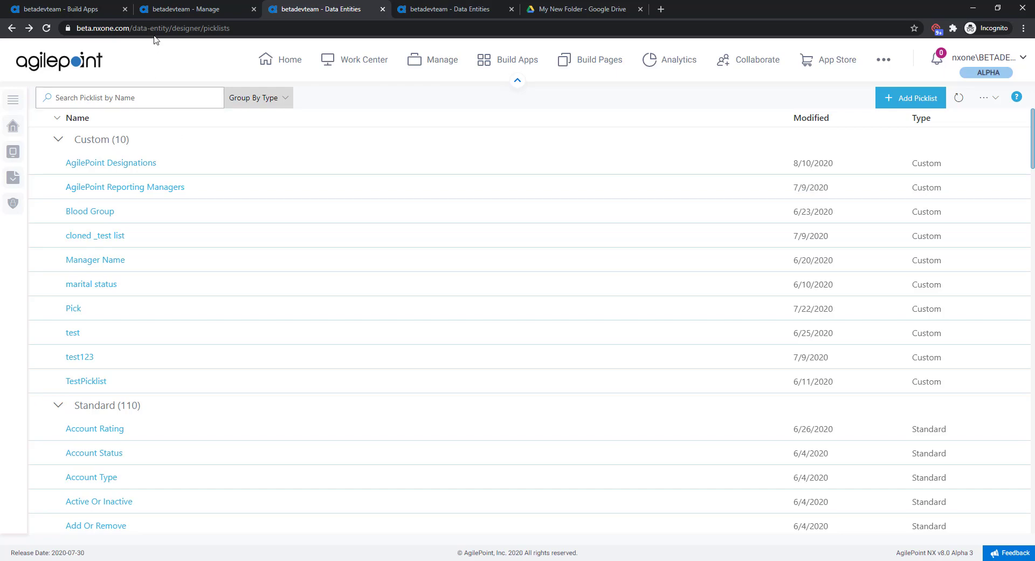
Step: View the activity information of the timer before Import Record Data, close it, and check the DEDemoEntity's data records
click(160, 10)
click(598, 323)
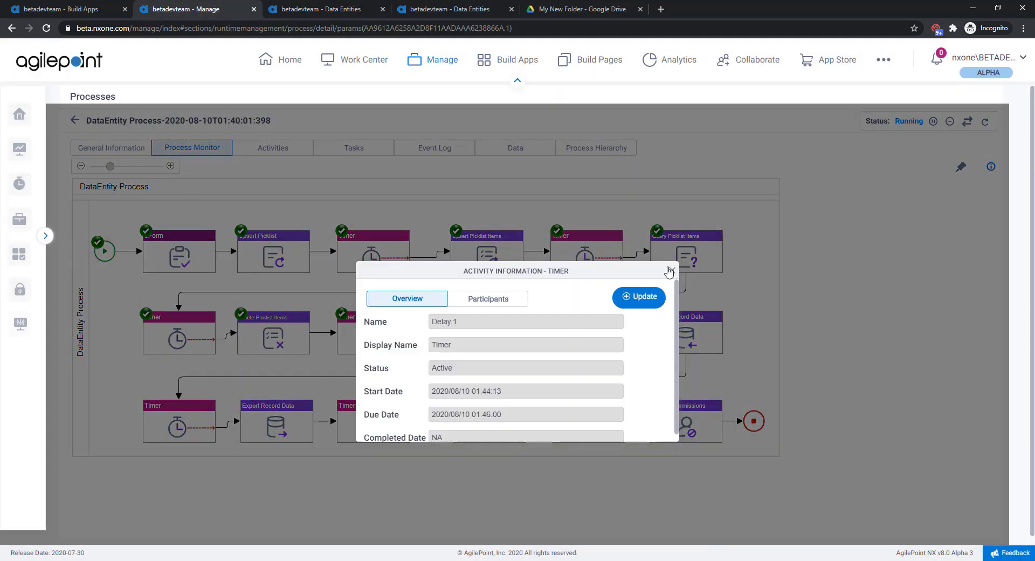
click(668, 268)
click(422, 8)
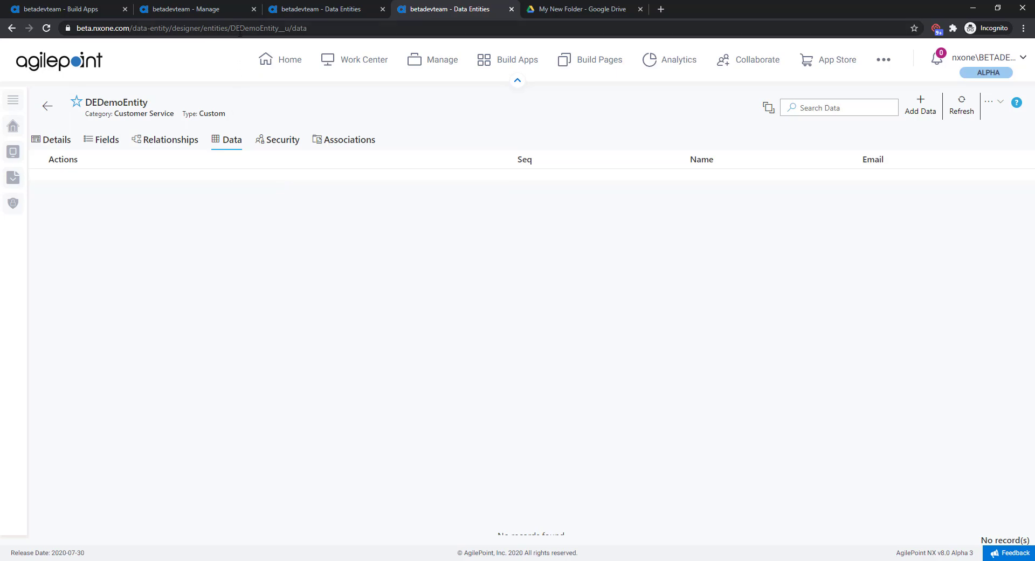
Step: Bypass the delay of the timer that precedes Import Record Data in the Process Monitor
click(216, 11)
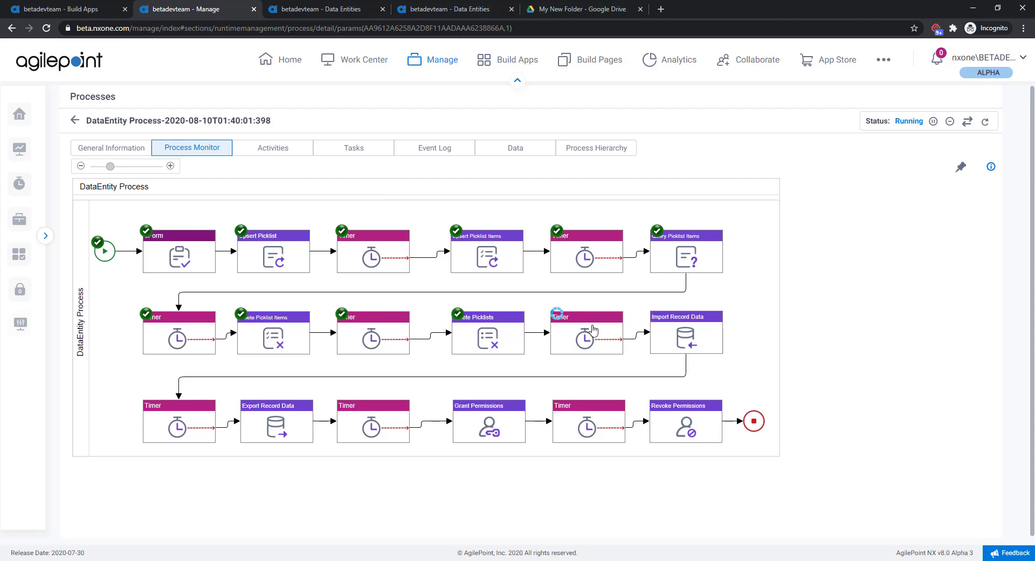
click(592, 330)
click(624, 298)
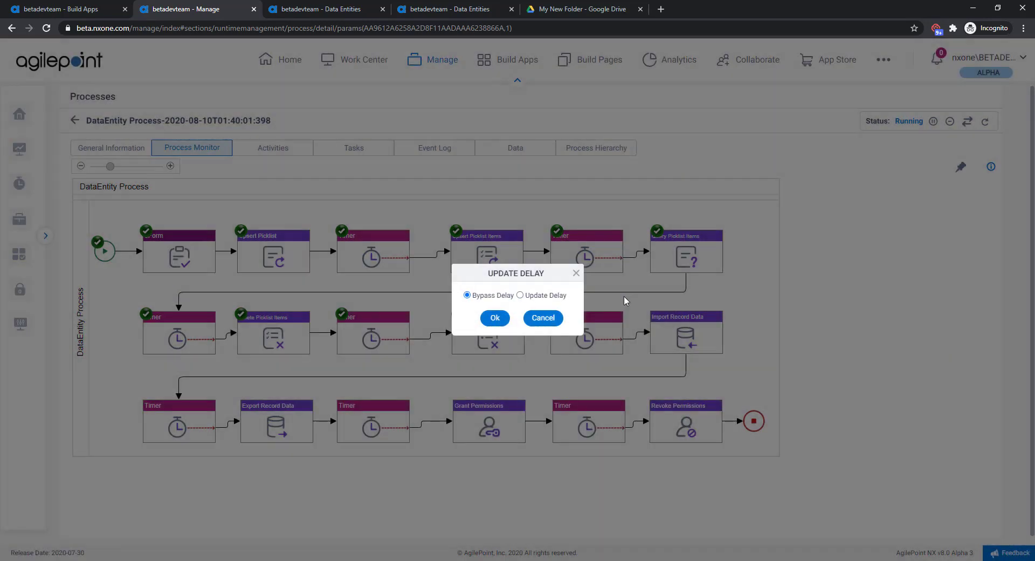
click(500, 318)
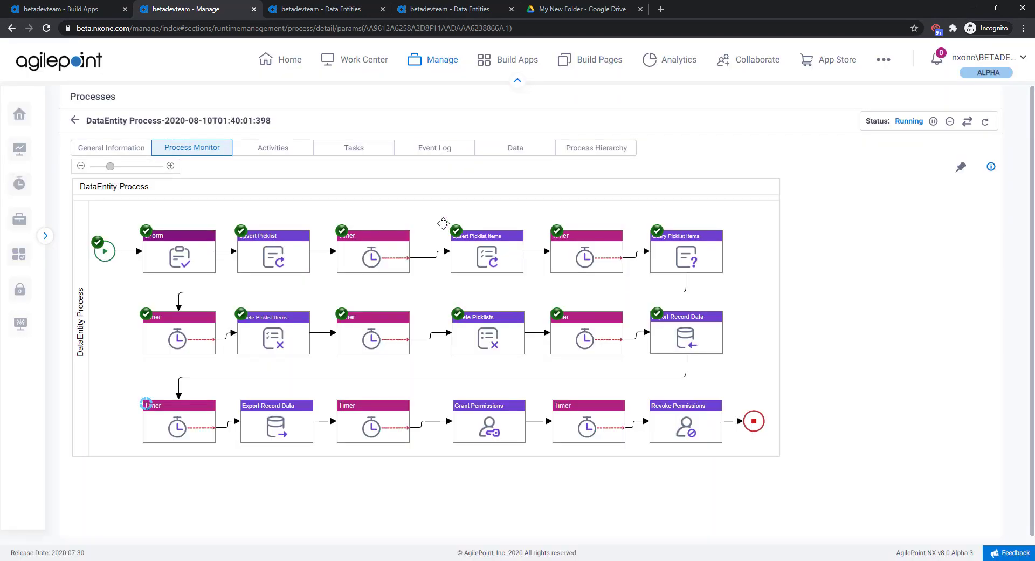
Step: Refresh the DEDemoEntity's data in Data Entities to check the imported records
click(422, 11)
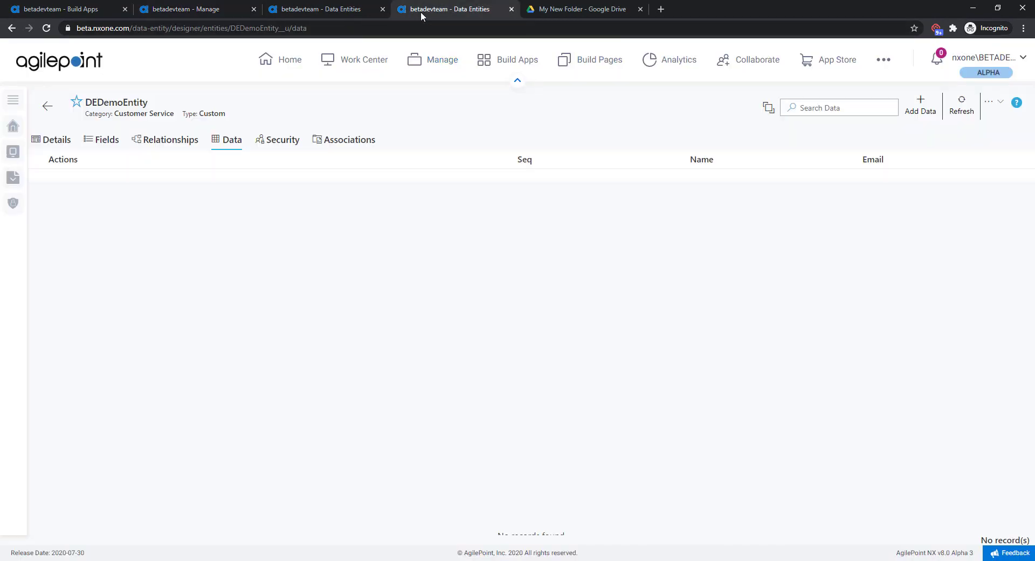
click(954, 107)
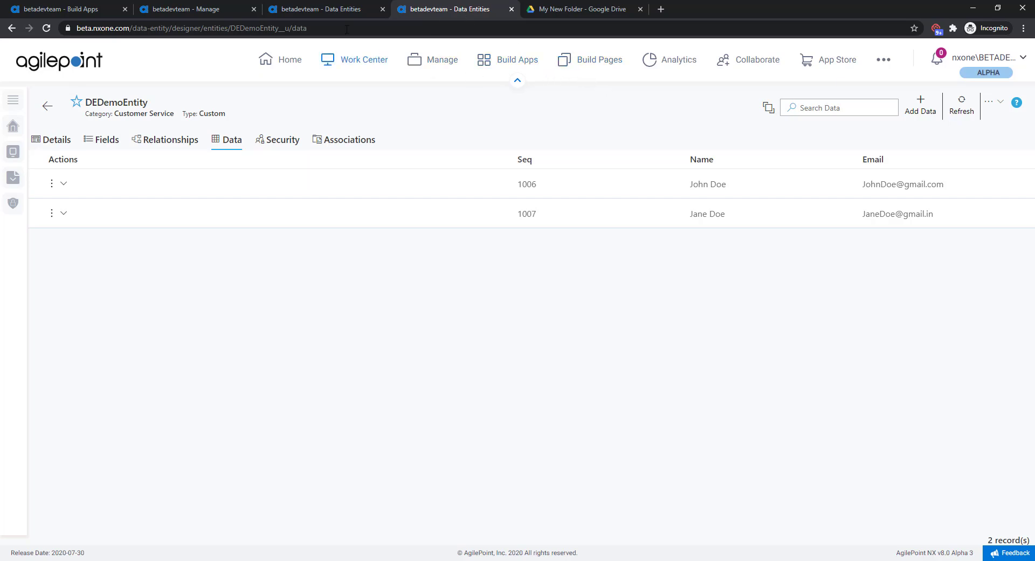
Step: Bypass the delay of the timer that precedes Export Record Data in the Process Monitor
click(214, 11)
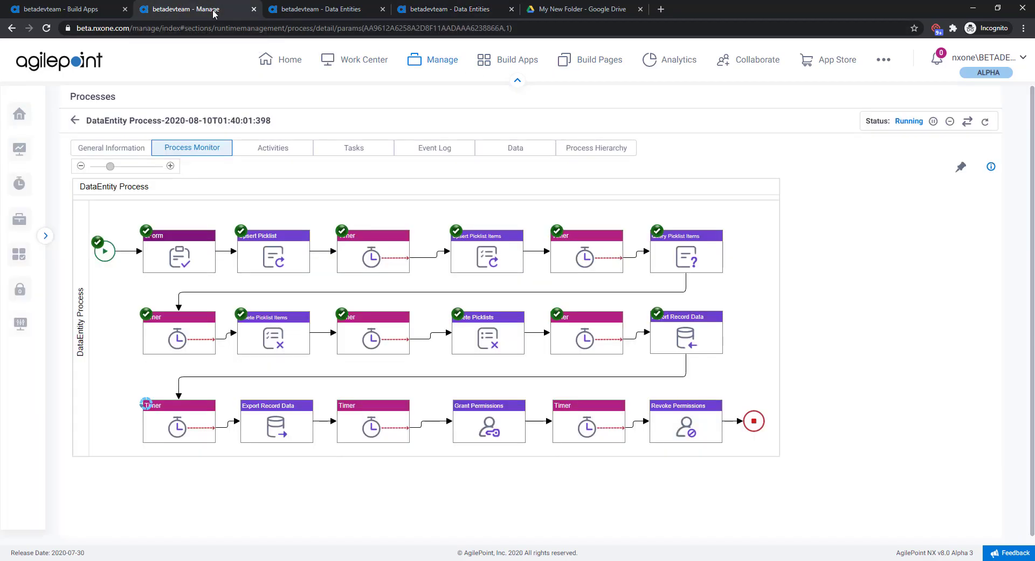
click(195, 413)
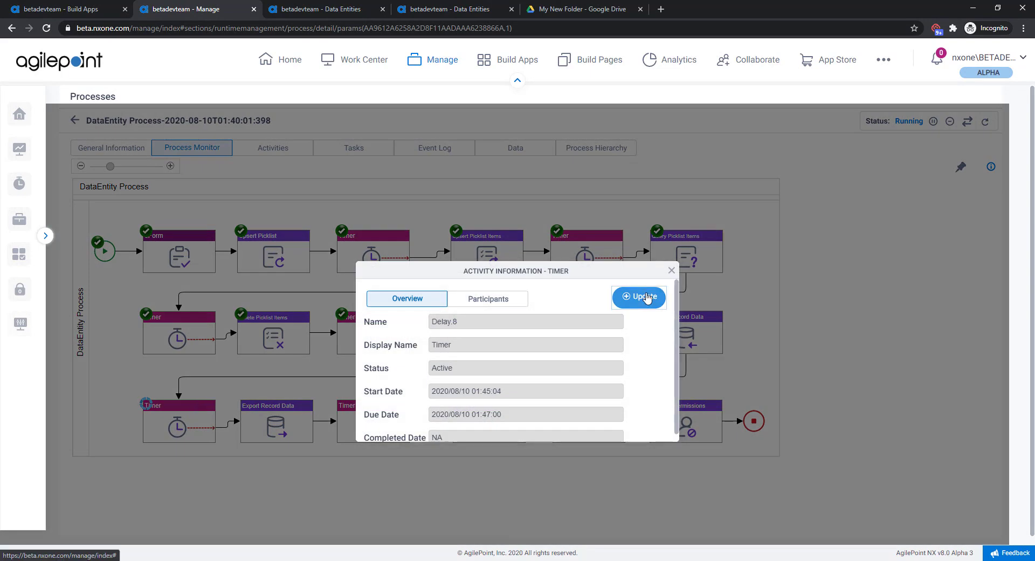
click(639, 295)
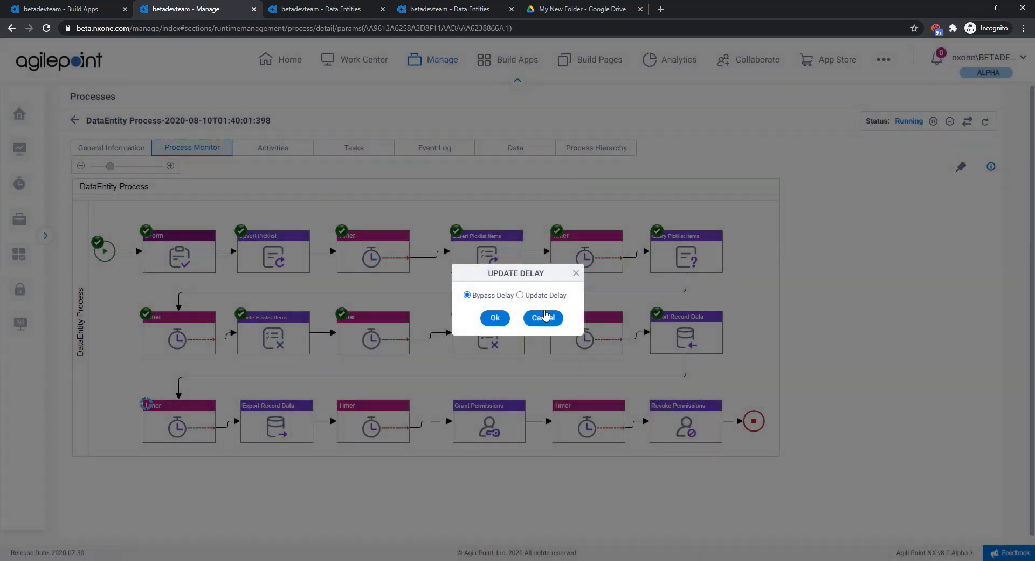
click(496, 317)
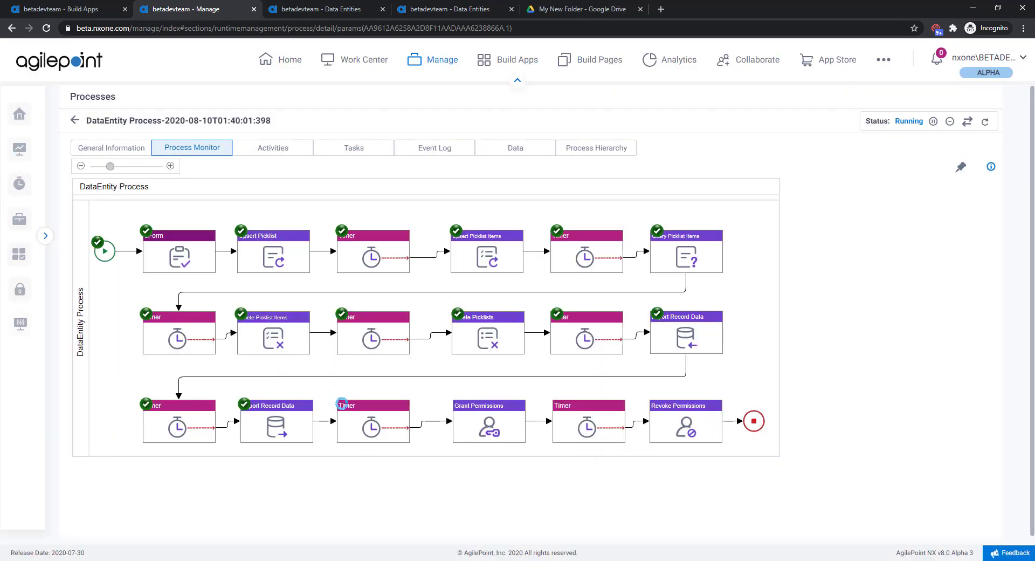
Step: Switch to Google Drive and open the Demo folder to check the exported DEDemoEntity__u.json file
click(610, 11)
double_click(421, 138)
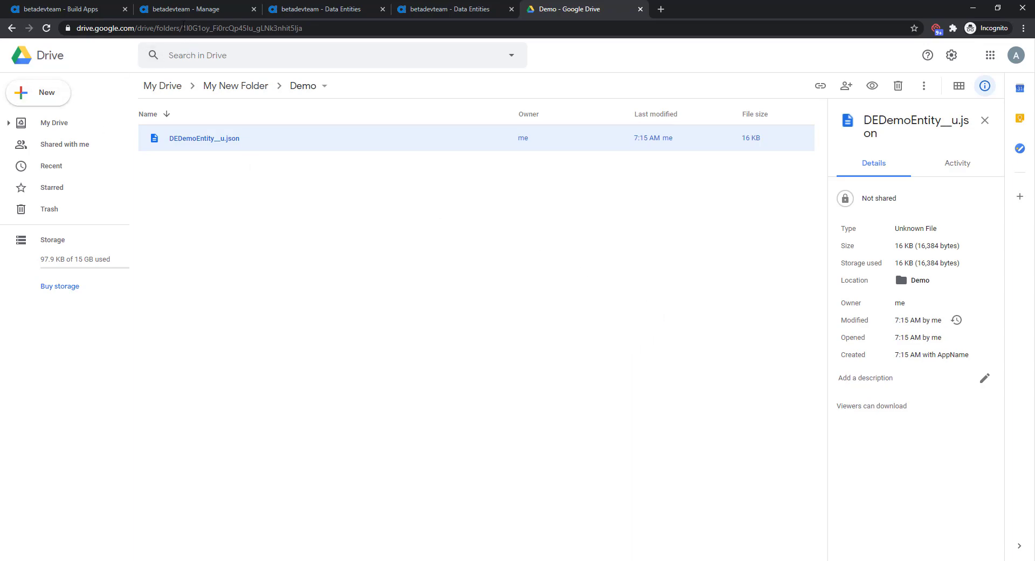
Step: Return to the Process Monitor in AgilePoint NX and bypass the delay of the timer that precedes Revoke Permissions
click(200, 10)
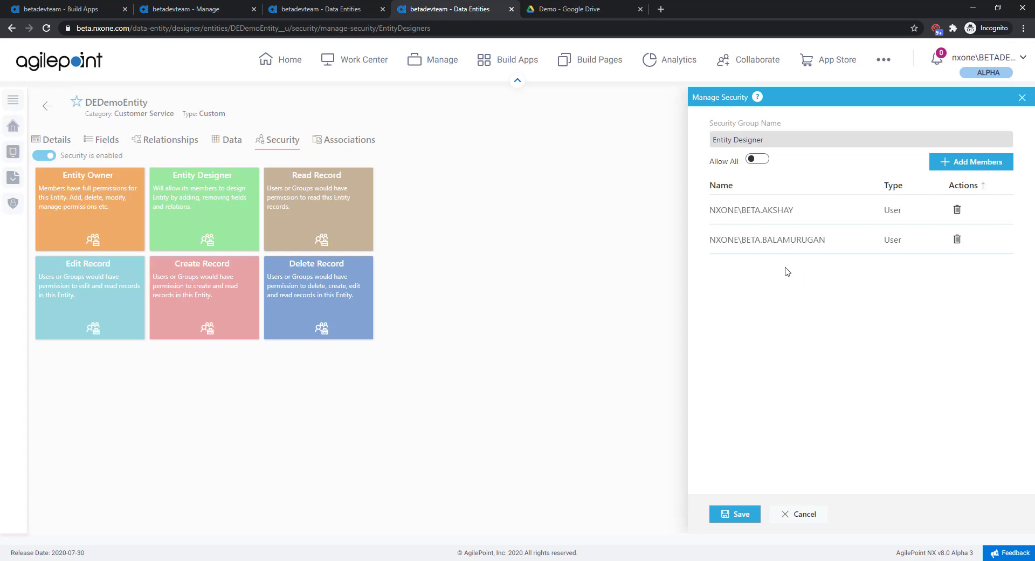
click(338, 11)
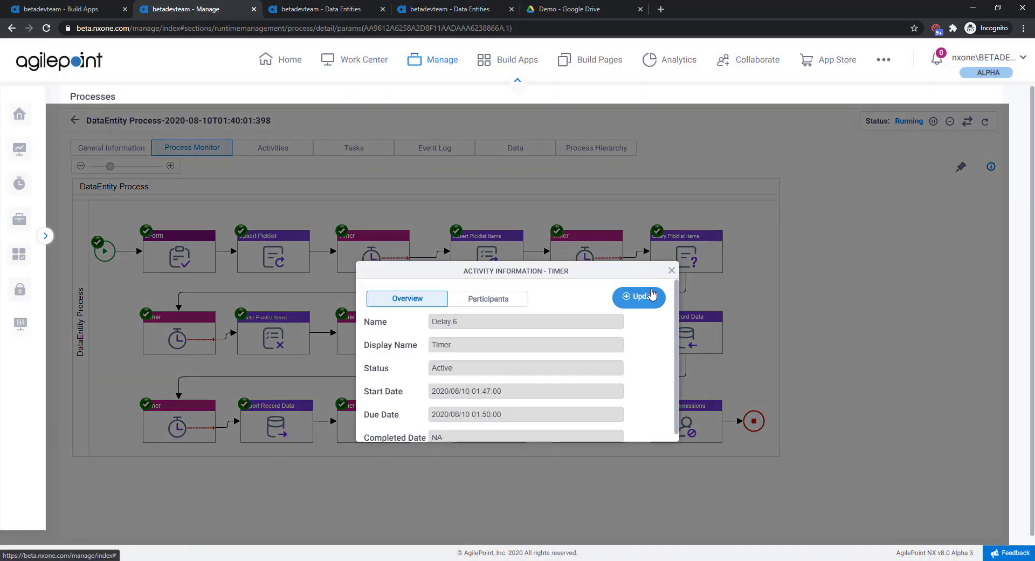
click(650, 296)
click(492, 320)
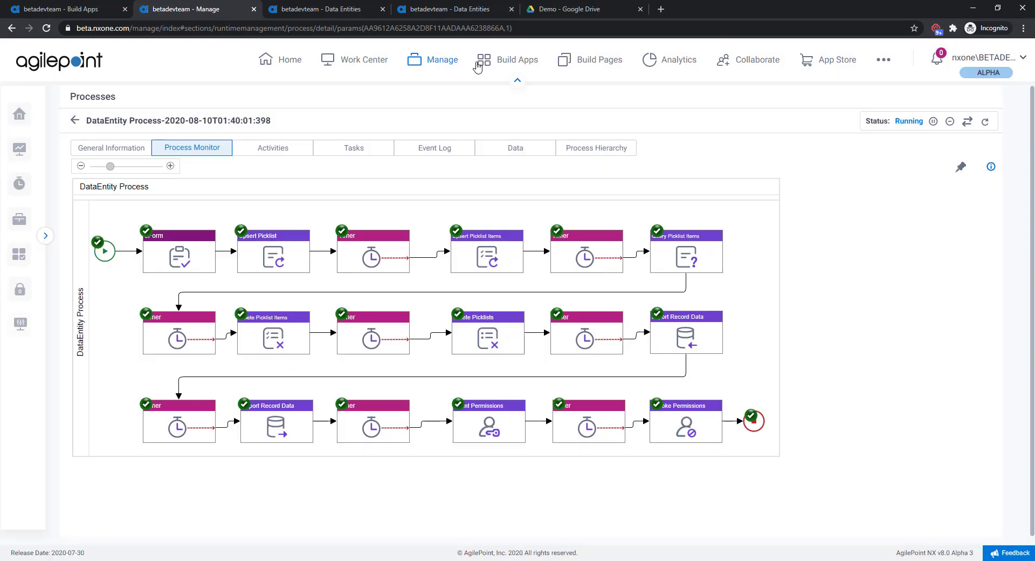
Step: Reload the DEDemoEntity's security settings in Data Entities and view the members of the Create Record group
click(462, 11)
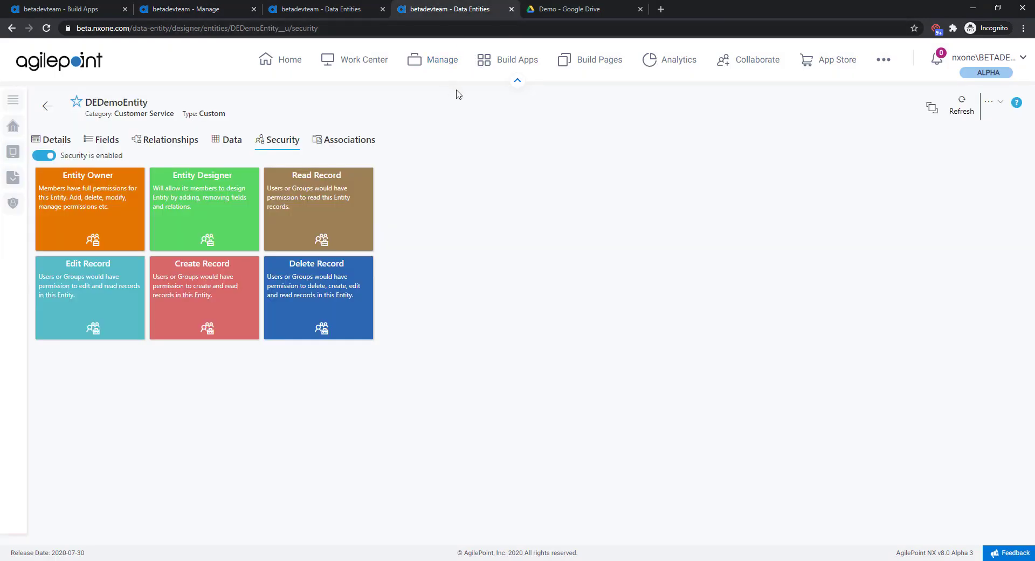
key(F5)
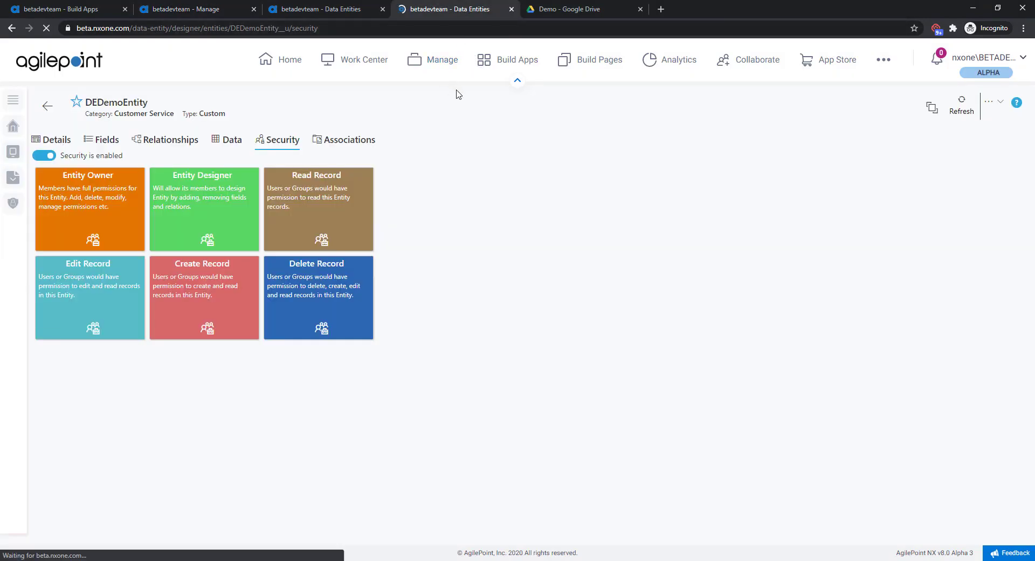
click(170, 266)
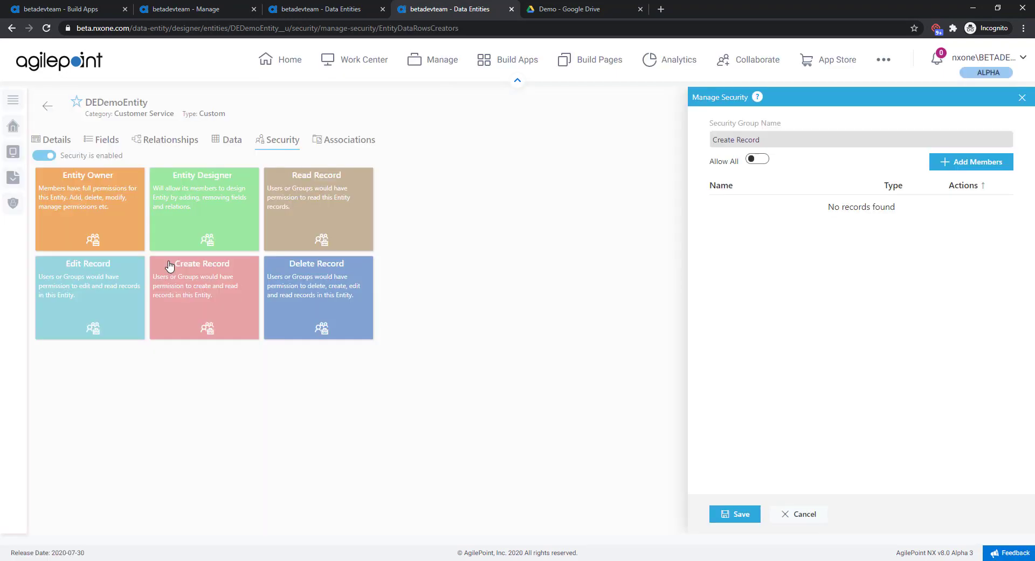